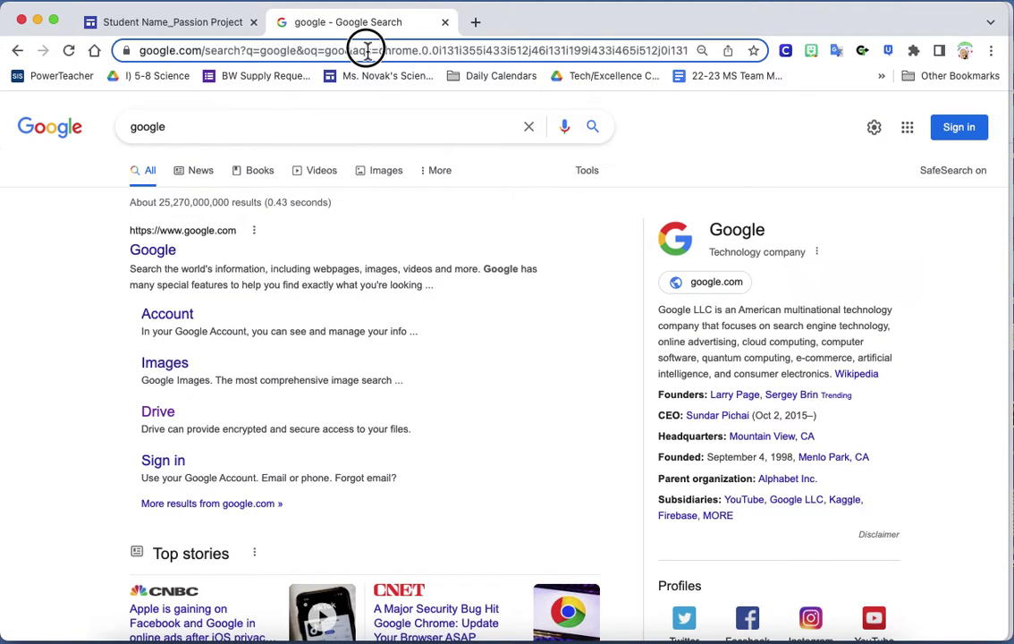
# Go to sites.google.com in the second tab to load the Google Sites start page
pyautogui.write('sites')
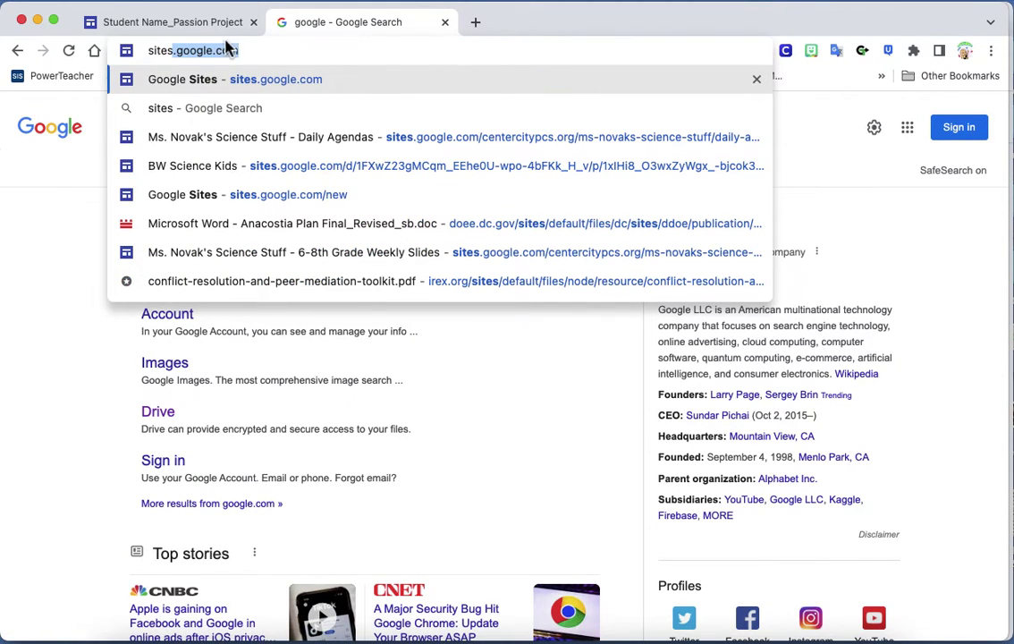
pyautogui.press('Return')
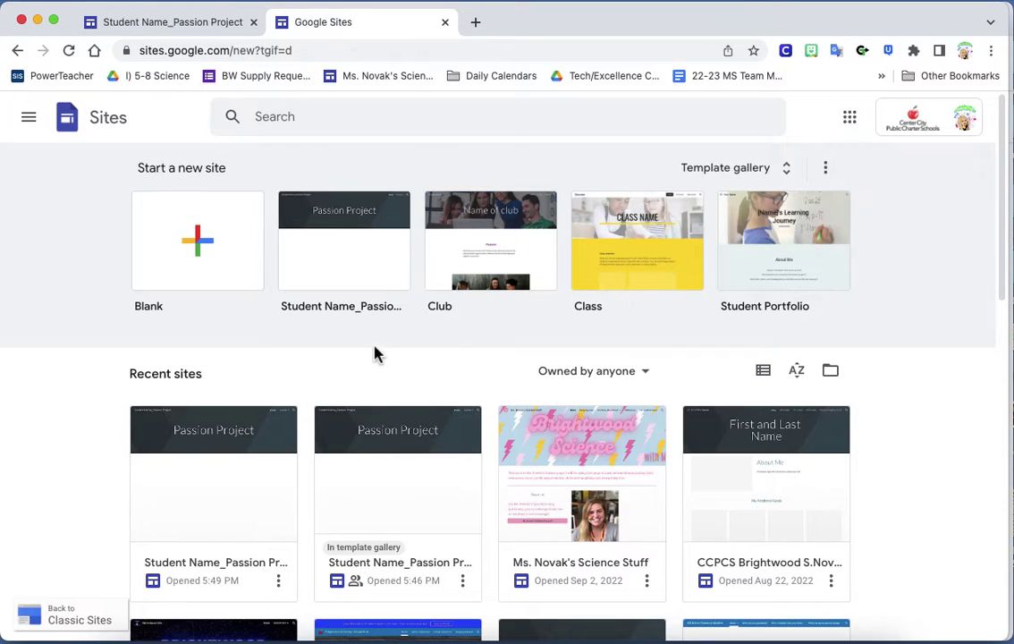
# Browse the template gallery and create a site from the 'Student Name_Passion Project' school template
pyautogui.click(749, 179)
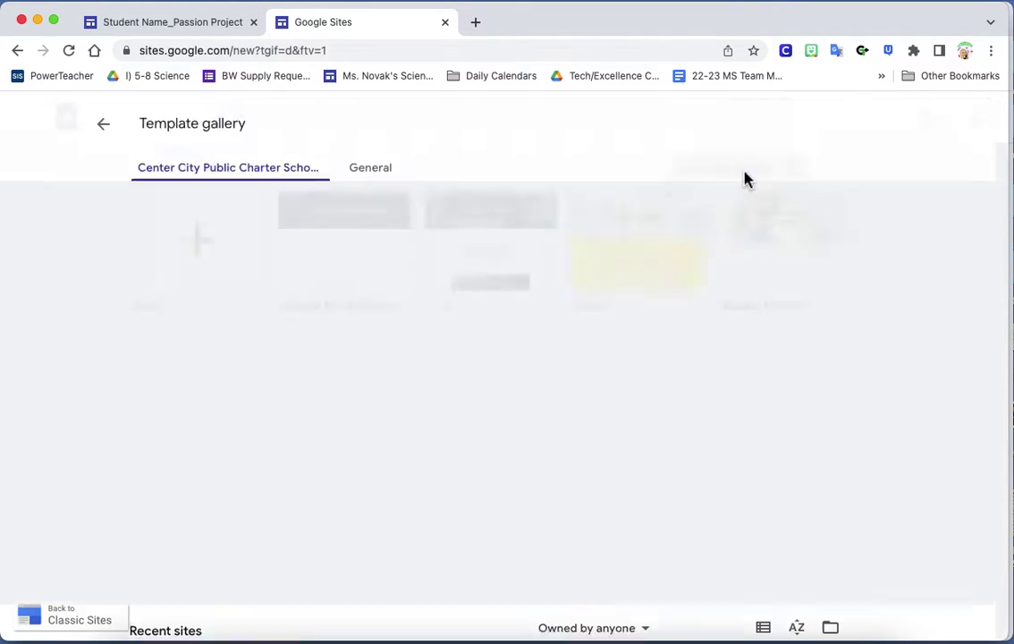
pyautogui.click(376, 172)
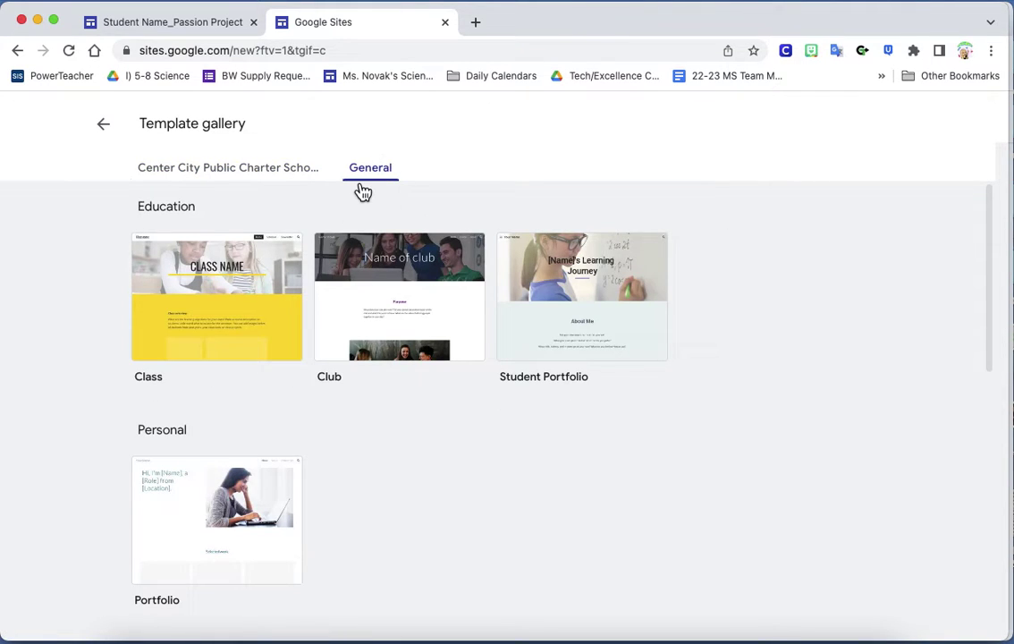
pyautogui.click(238, 167)
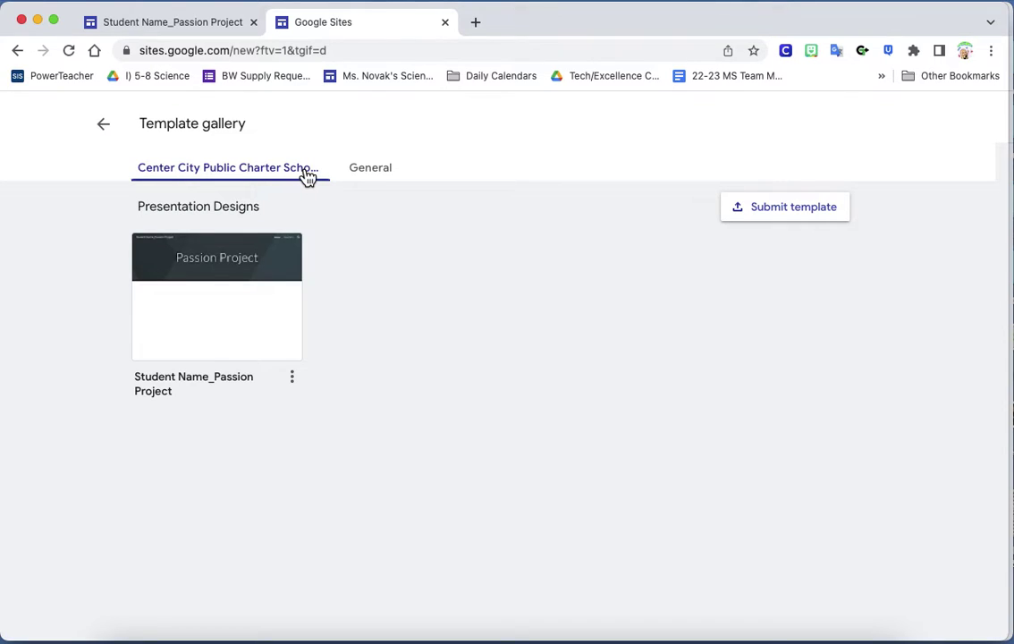
pyautogui.click(221, 309)
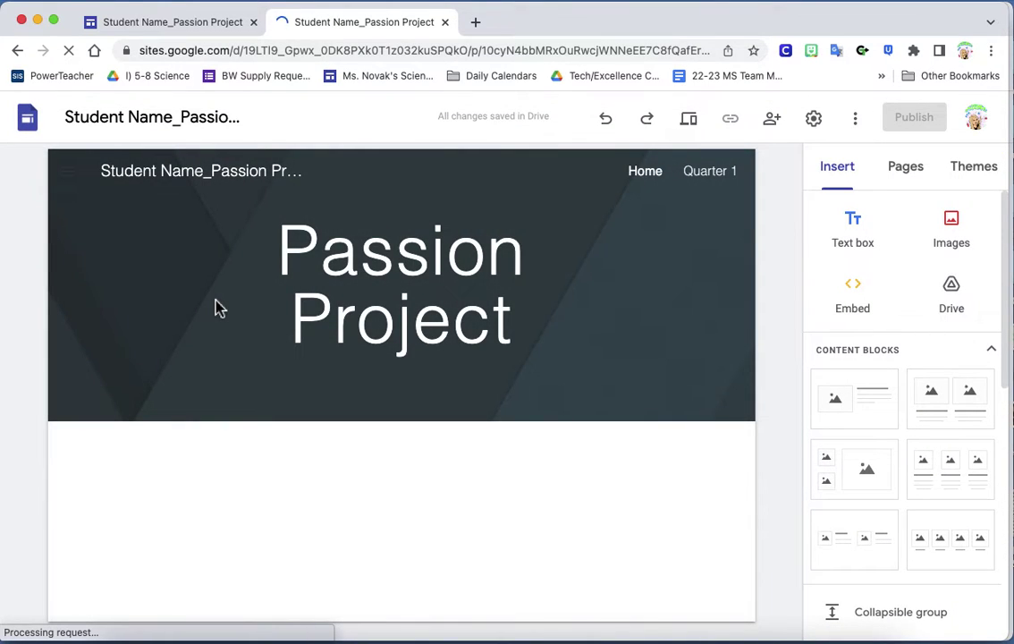
pyautogui.click(218, 305)
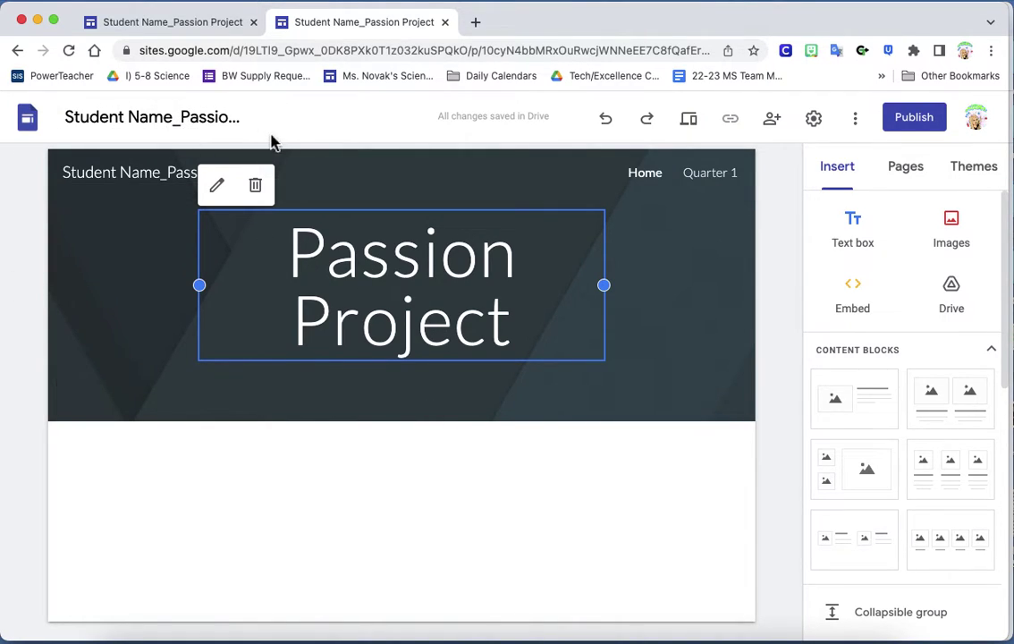
# Replace 'Student Name' in the site header name with the student's full name
pyautogui.click(159, 172)
pyautogui.moveTo(159, 171); pyautogui.dragTo(54, 179)
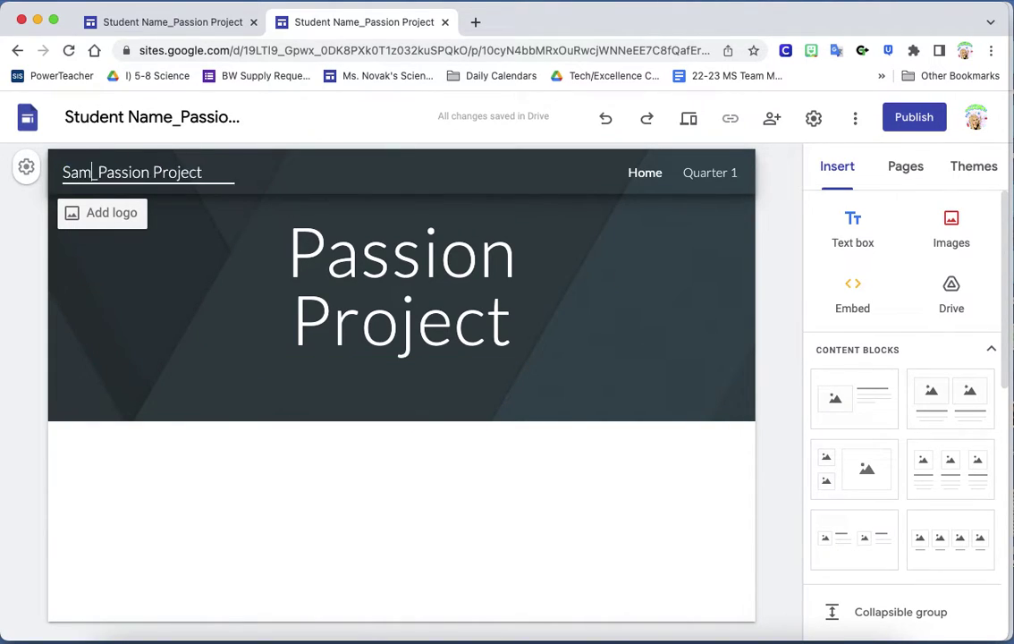
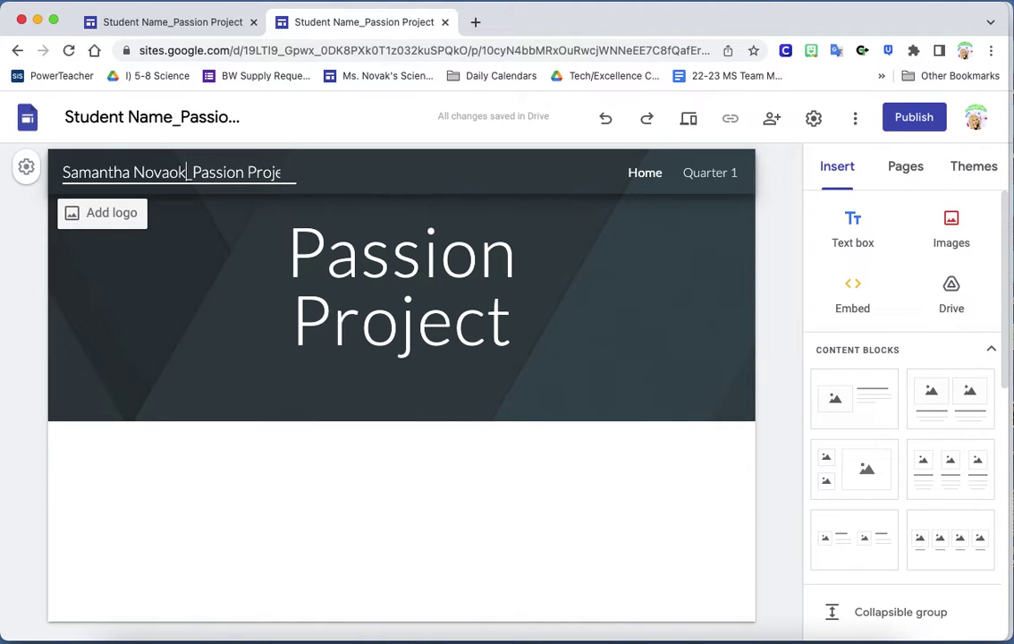
pyautogui.click(176, 265)
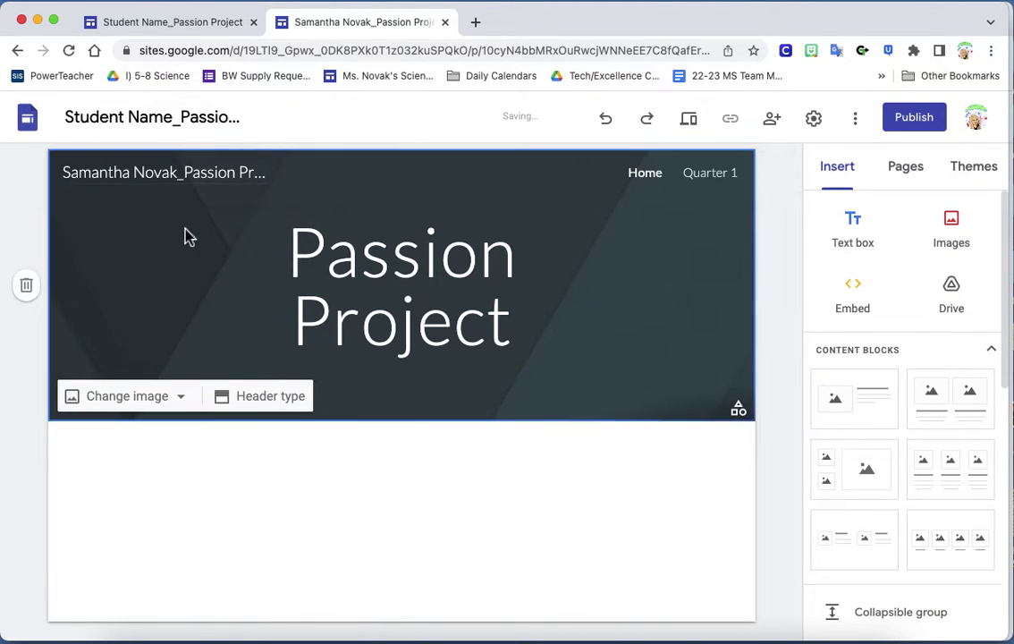
# Replace 'Student Name' in the site's document title with the student's full name
pyautogui.click(159, 117)
pyautogui.click(173, 117)
pyautogui.moveTo(173, 118); pyautogui.dragTo(9, 130)
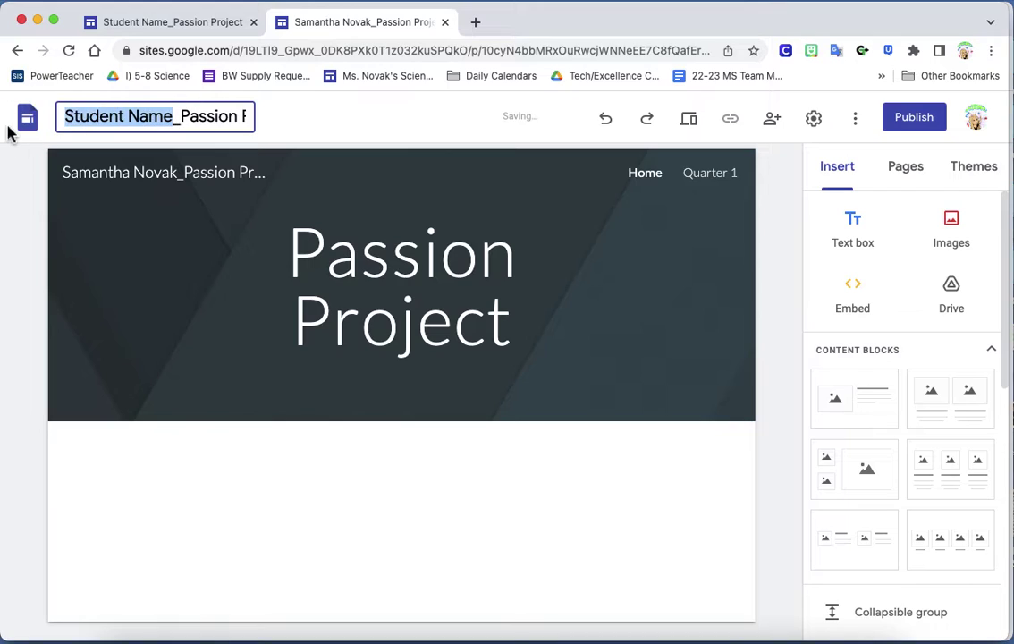
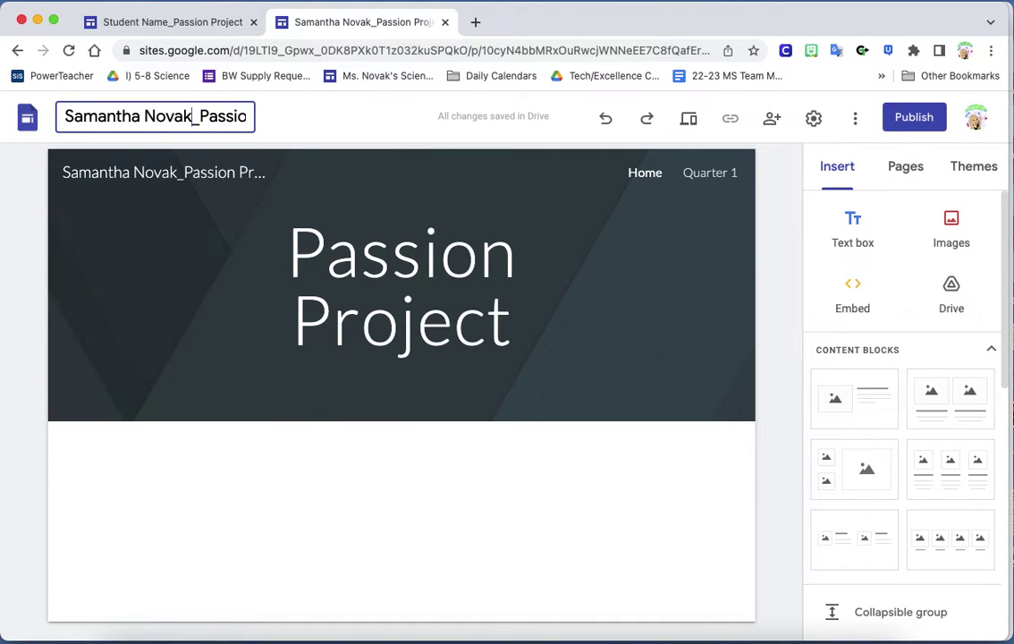
pyautogui.click(154, 319)
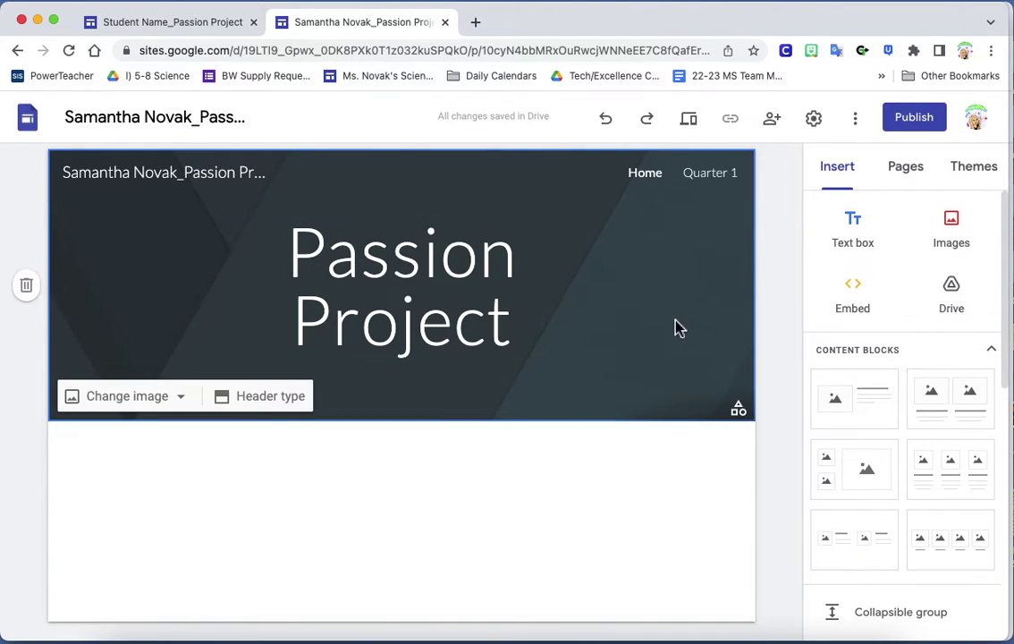
# Select the 'Passion Project' header title and change its font to Abril Fatface
pyautogui.moveTo(745, 419)
pyautogui.click(157, 402)
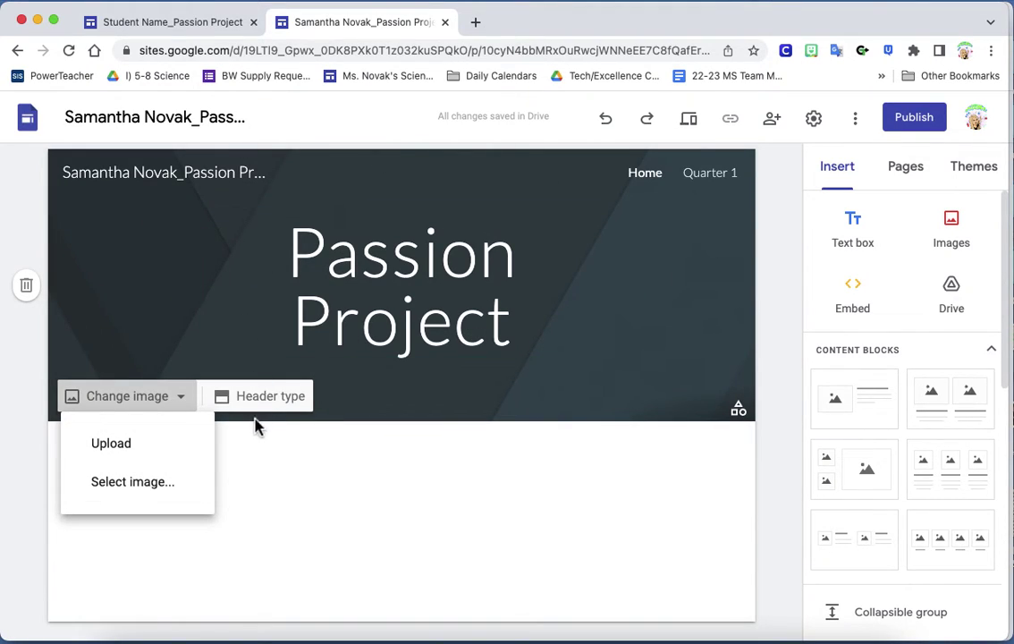
pyautogui.click(497, 306)
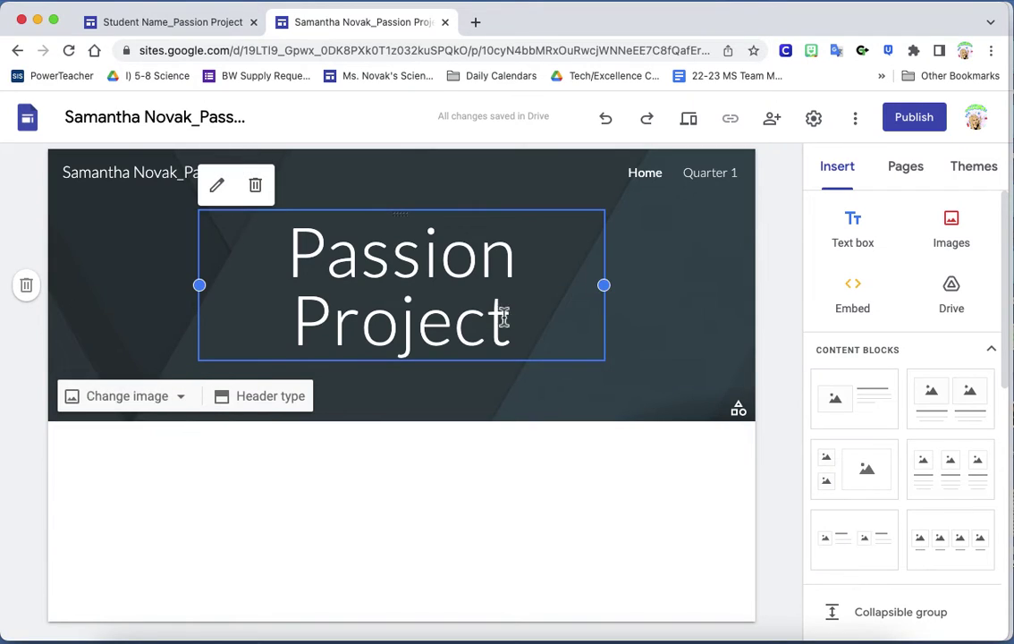
pyautogui.moveTo(503, 312); pyautogui.dragTo(289, 260)
pyautogui.click(408, 184)
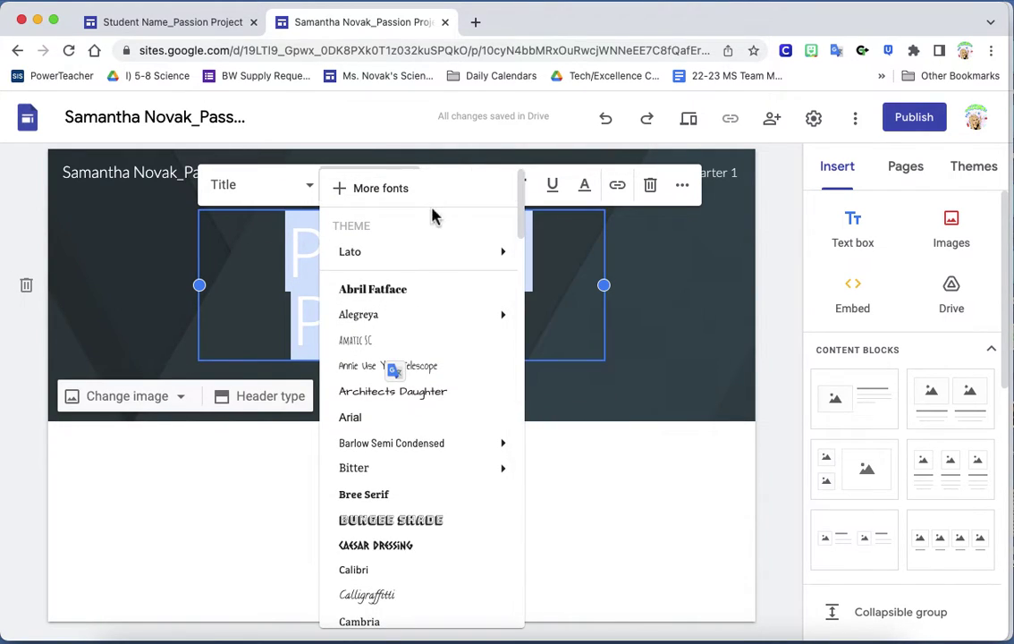
pyautogui.click(389, 291)
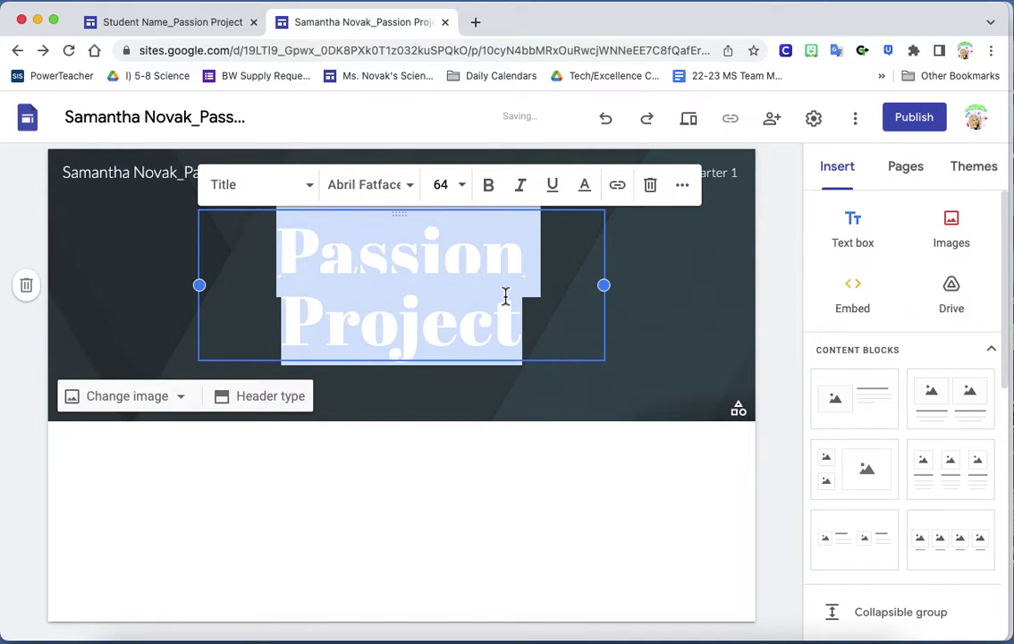
pyautogui.click(694, 331)
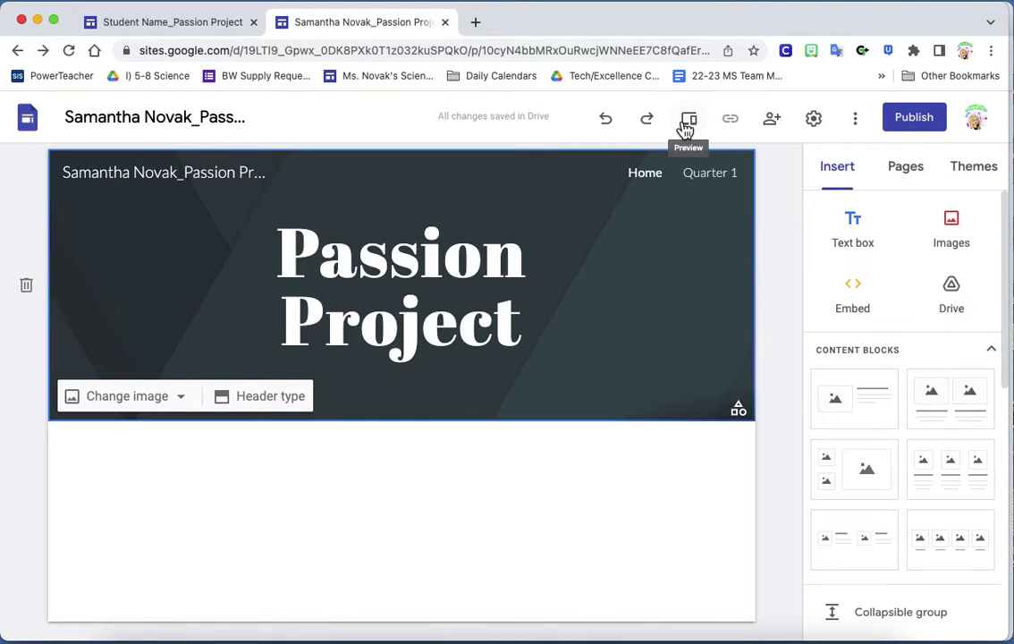
# Go to the Quarter 1 page and scroll down to the Week 3 text box
pyautogui.click(712, 174)
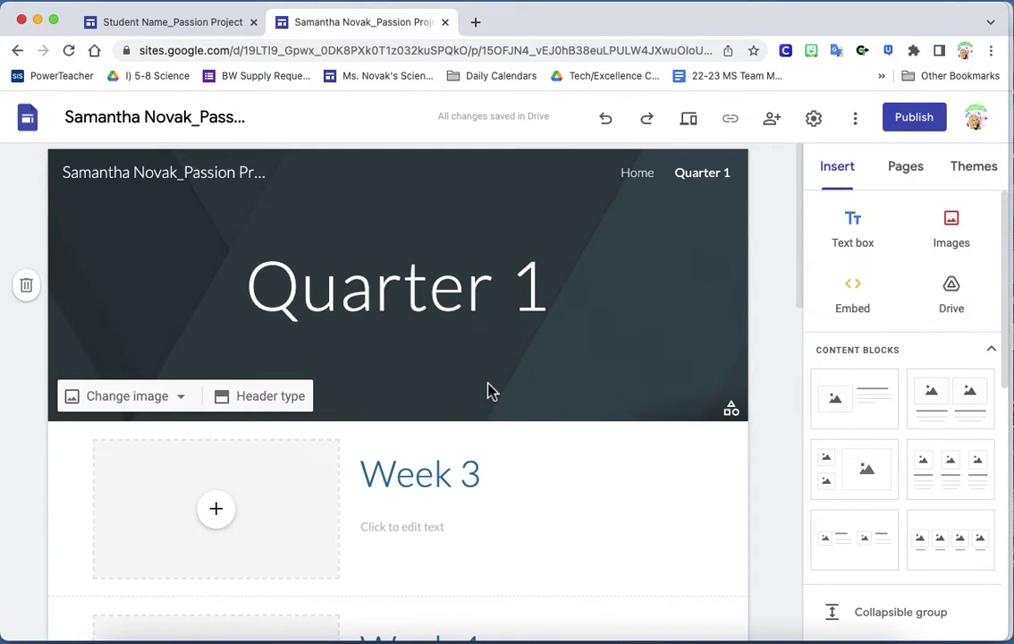
pyautogui.scroll(-5, 489, 389)
pyautogui.scroll(-9, 489, 386)
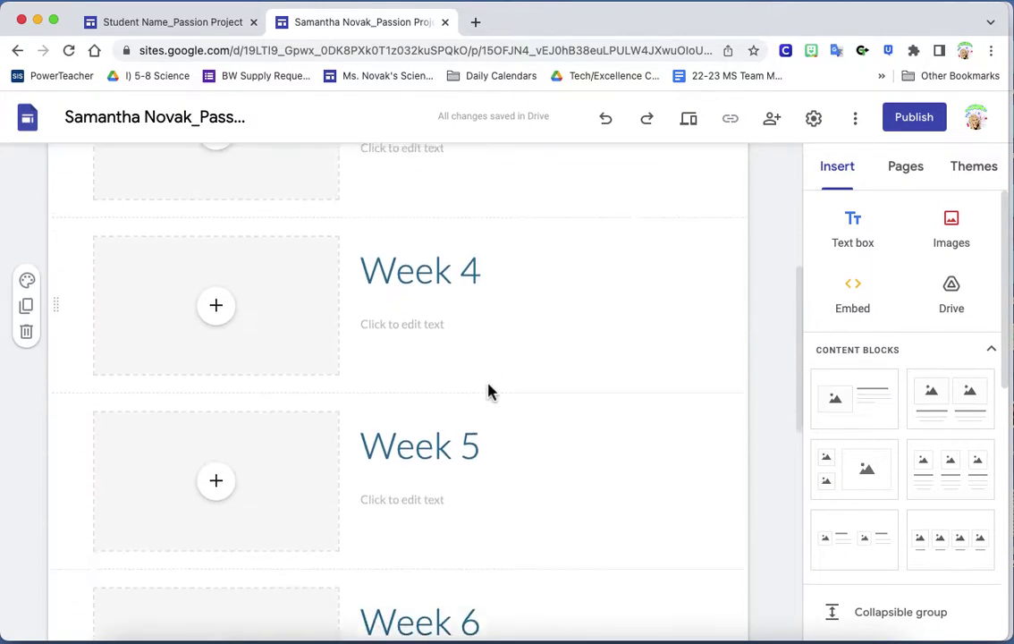
pyautogui.scroll(15, 491, 387)
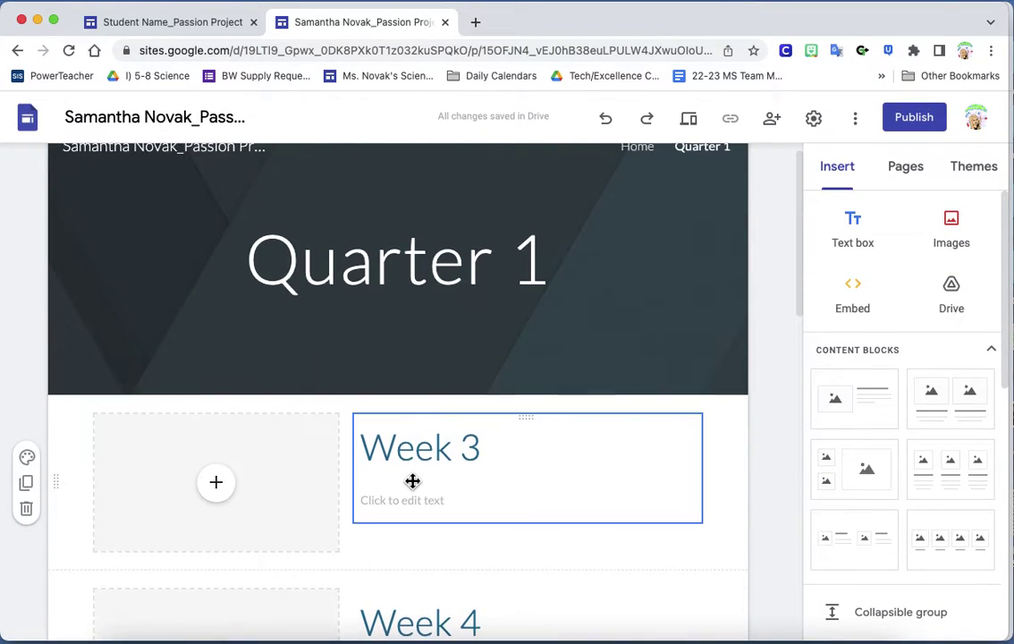
pyautogui.scroll(-1, 283, 396)
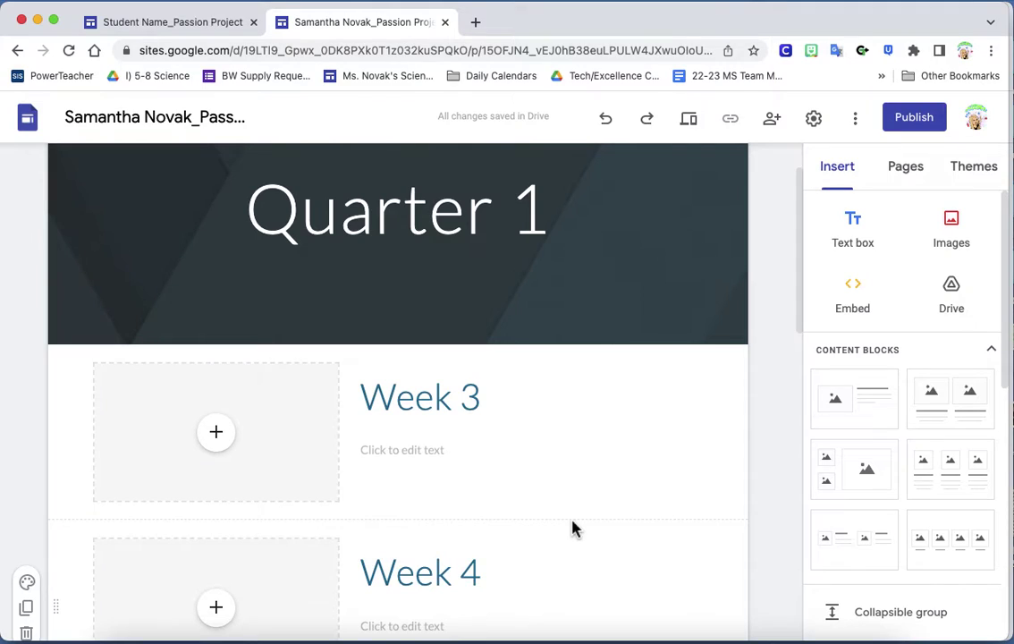
pyautogui.scroll(2, 715, 186)
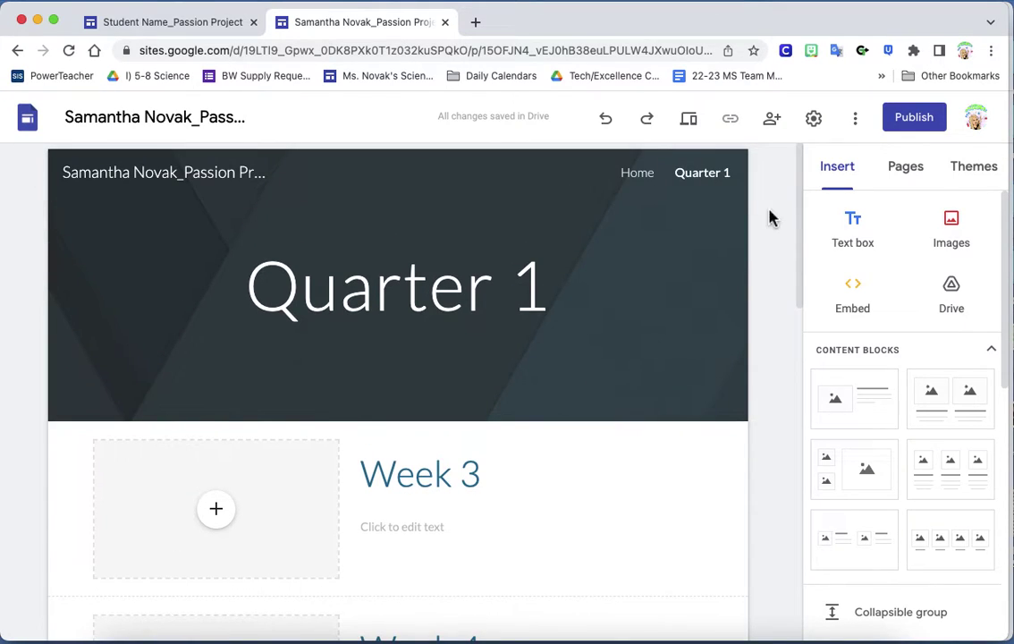
pyautogui.click(563, 306)
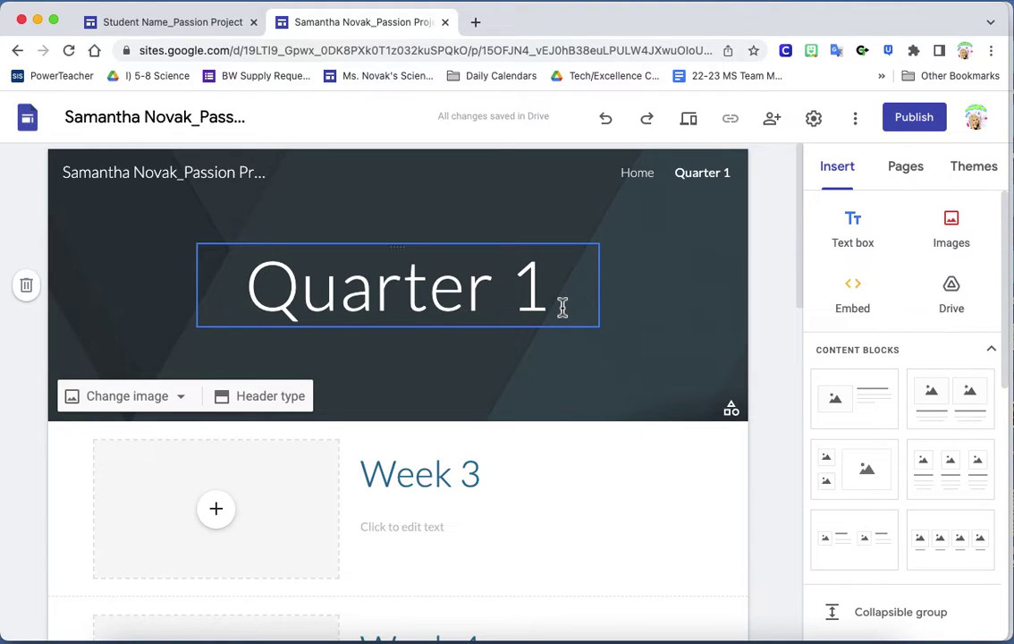
pyautogui.scroll(-2, 482, 503)
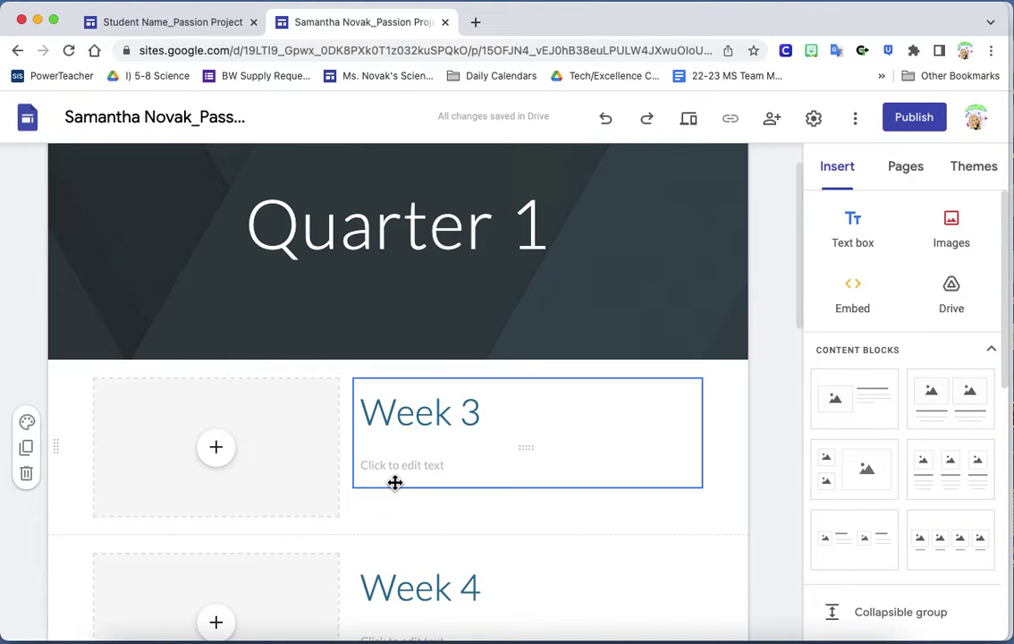
pyautogui.click(396, 480)
# Write the Week 3 reflection on practicing guitar strumming to 'little drummer boy', ending 'practice something new.'
pyautogui.click(398, 472)
pyautogui.write('I p')
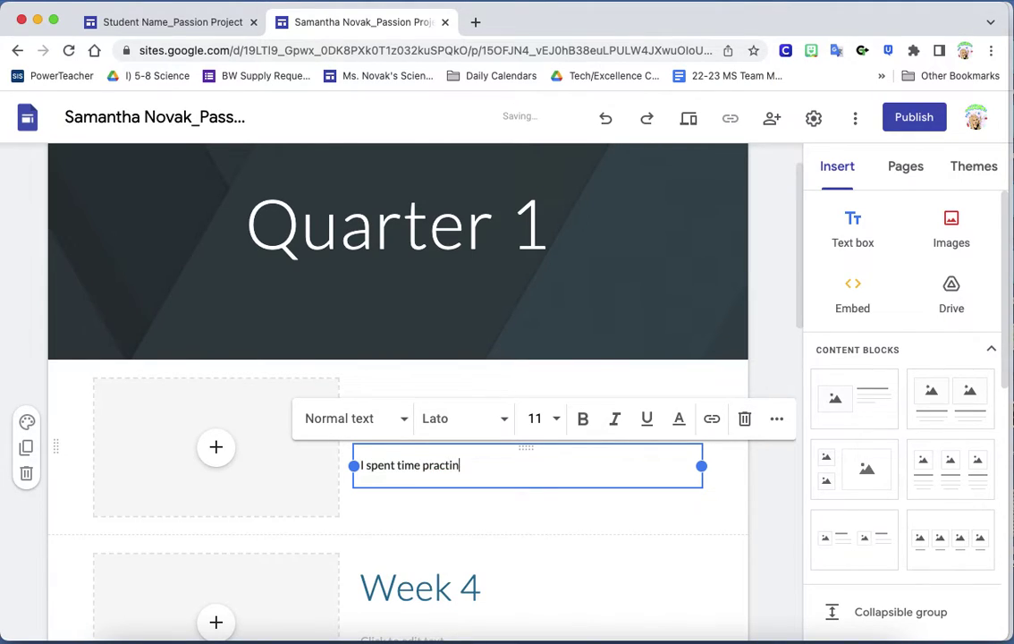
pyautogui.write('ent time practicing')
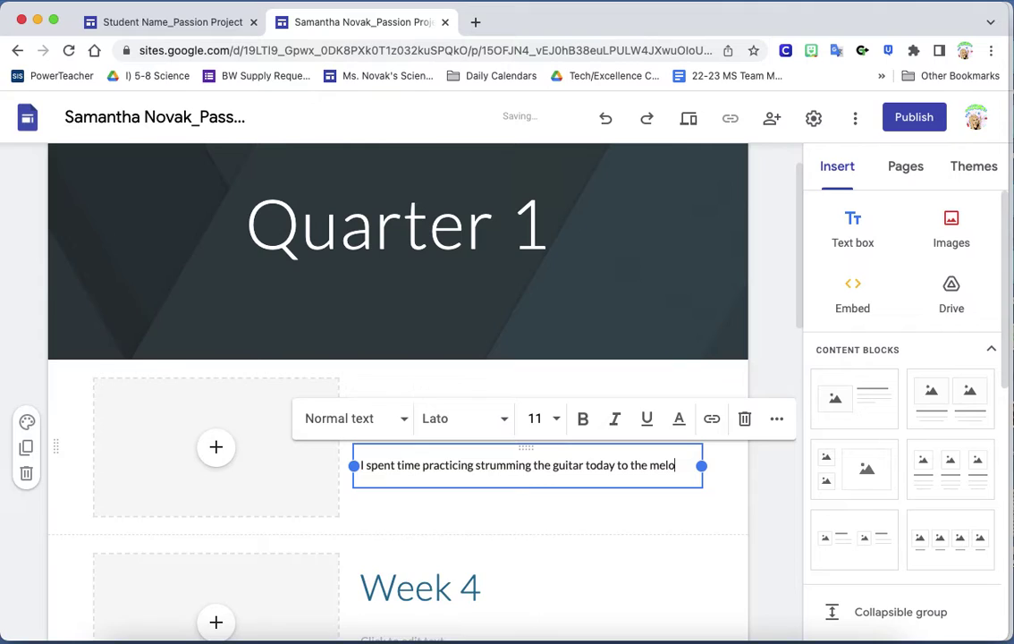
pyautogui.write('of')
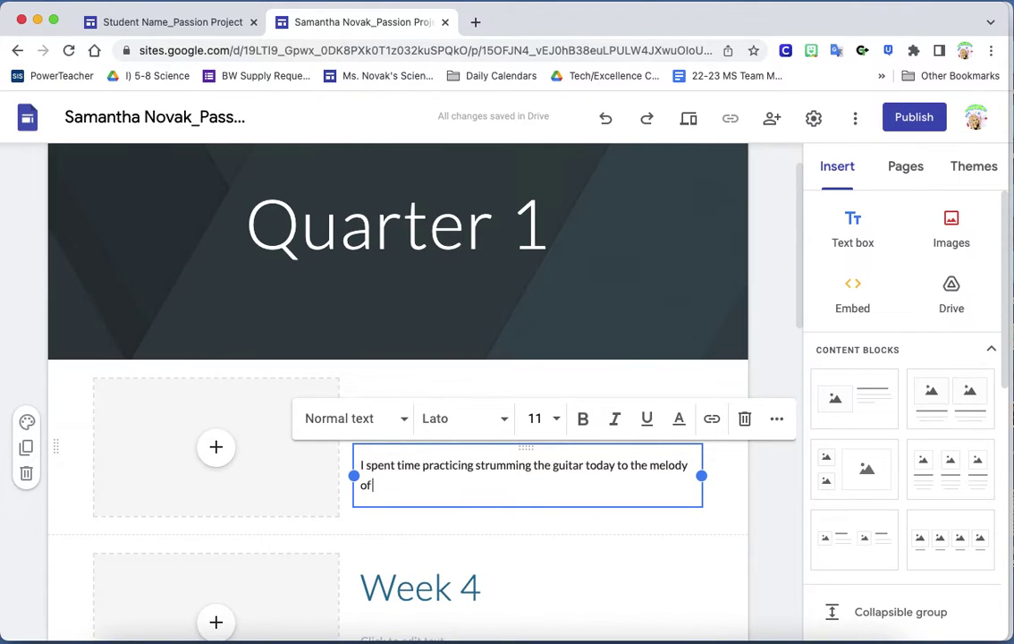
pyautogui.write(' little')
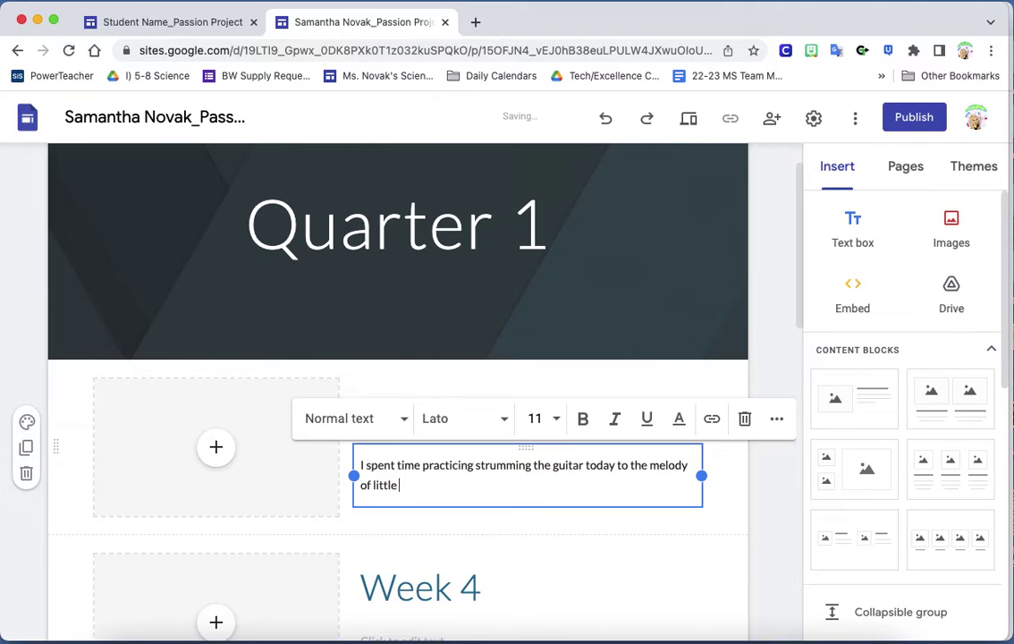
pyautogui.write(' drummer boy. It was hard because I had never done it be')
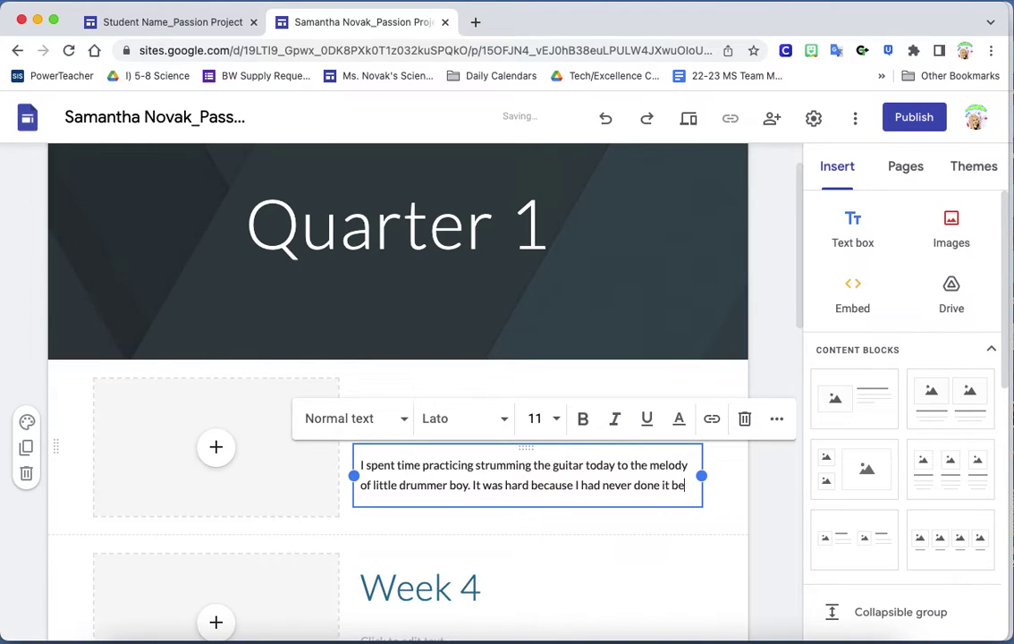
pyautogui.write('fore, but it was exciting to pr')
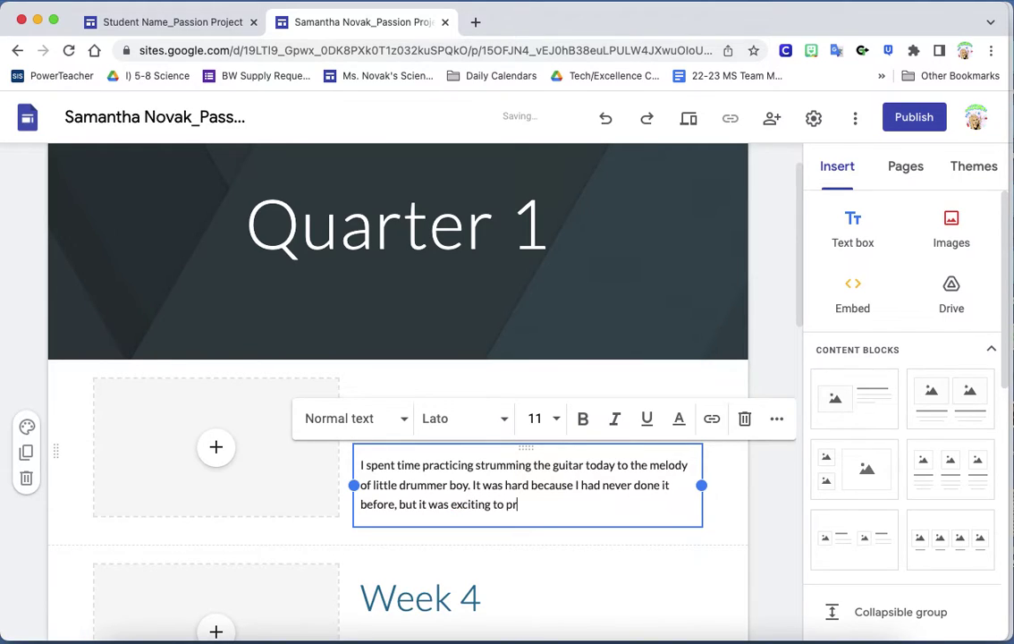
pyautogui.write('e something new.')
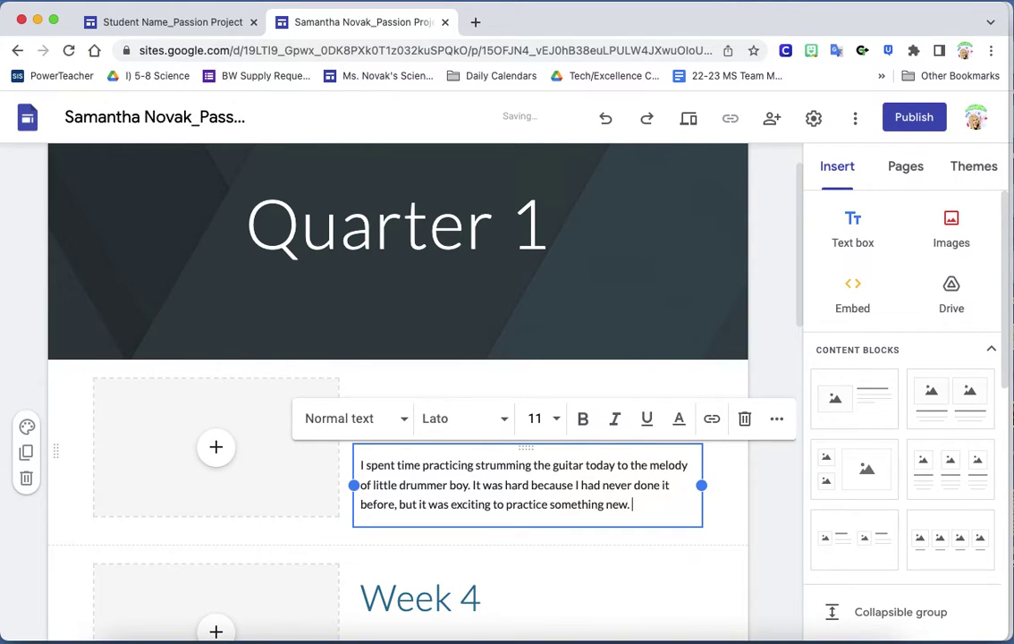
pyautogui.click(219, 444)
# Insert the BW Science Kids video from the Drive WeVideo folder into the Week 3 media placeholder
pyautogui.click(218, 465)
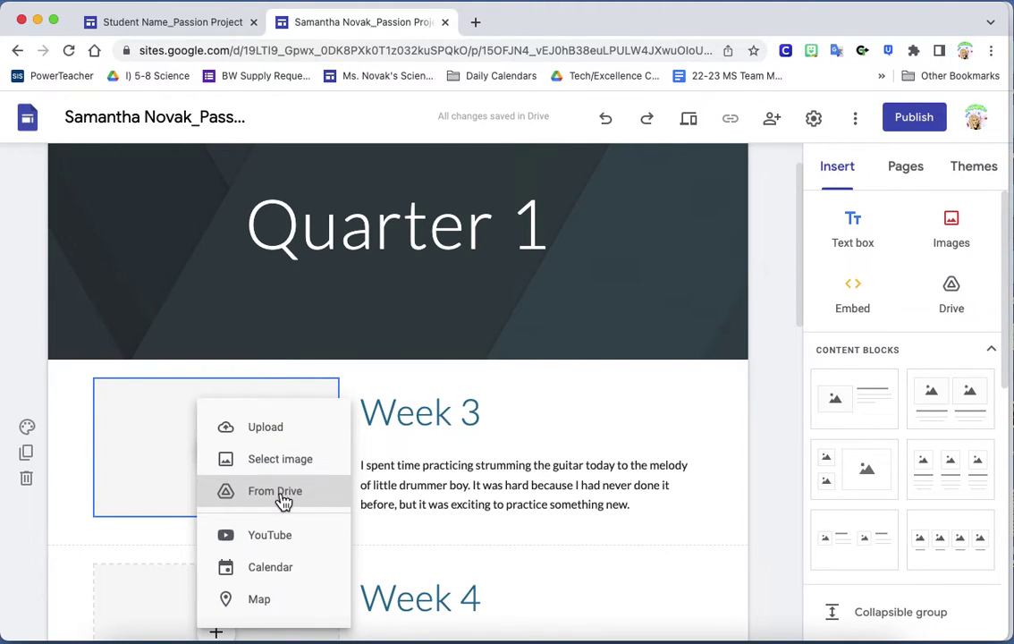
pyautogui.click(281, 499)
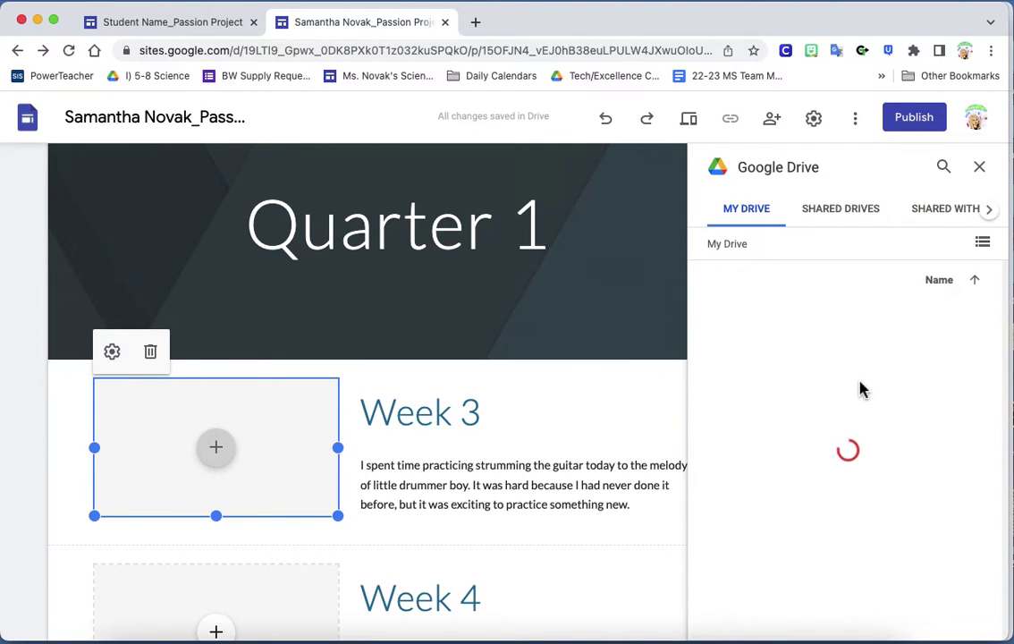
pyautogui.scroll(-5, 860, 387)
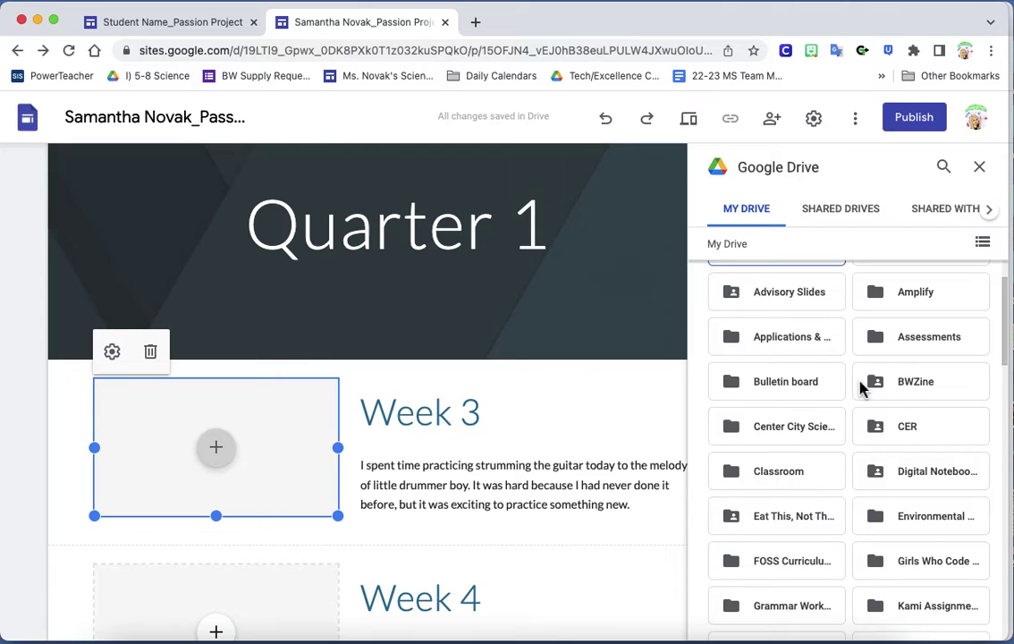
pyautogui.scroll(-4, 822, 366)
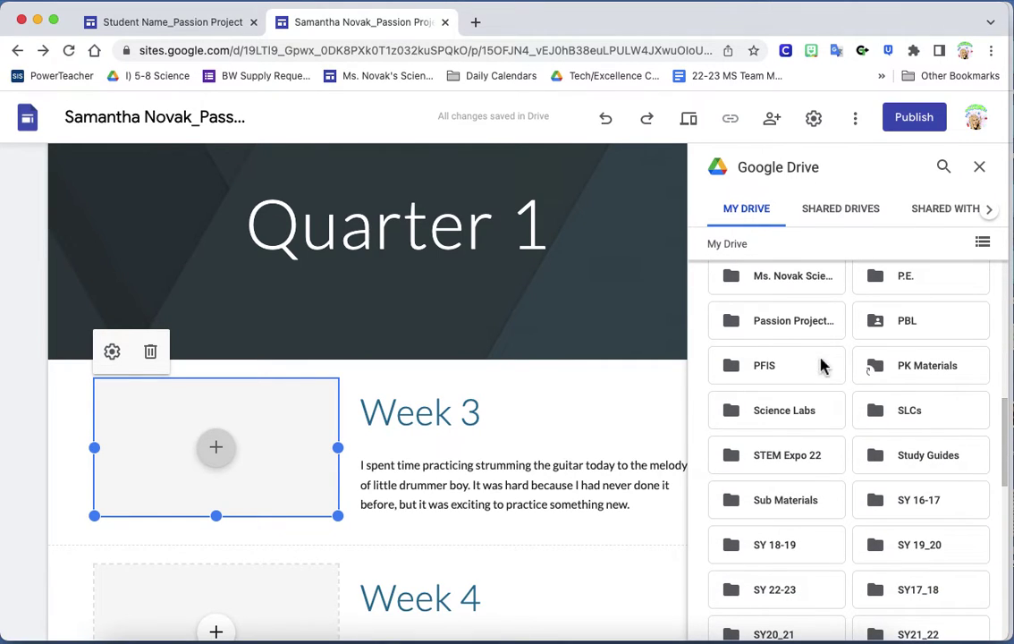
pyautogui.scroll(-5, 800, 503)
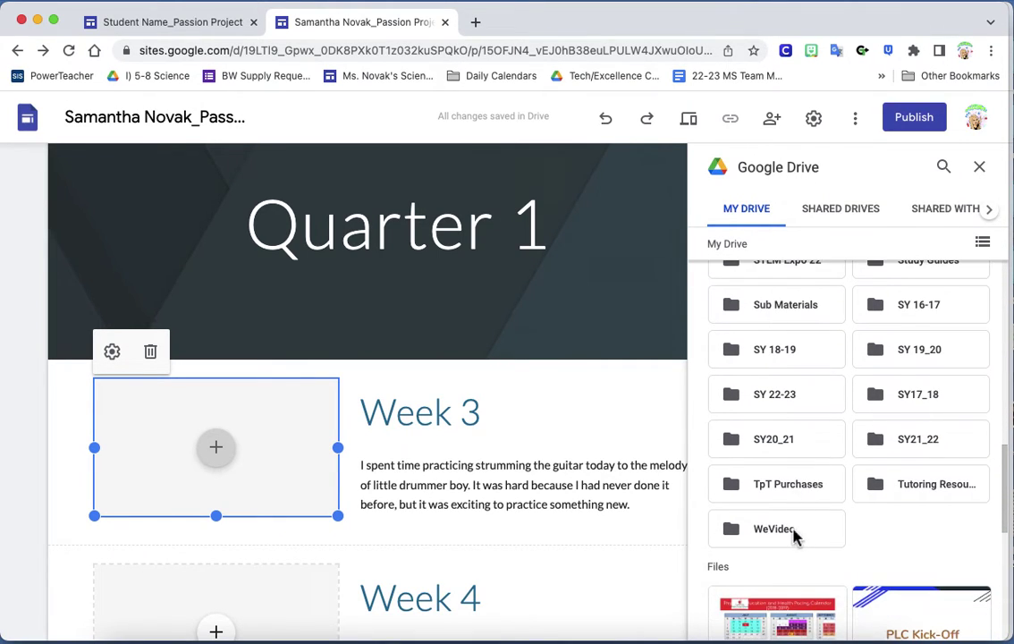
pyautogui.doubleClick(796, 535)
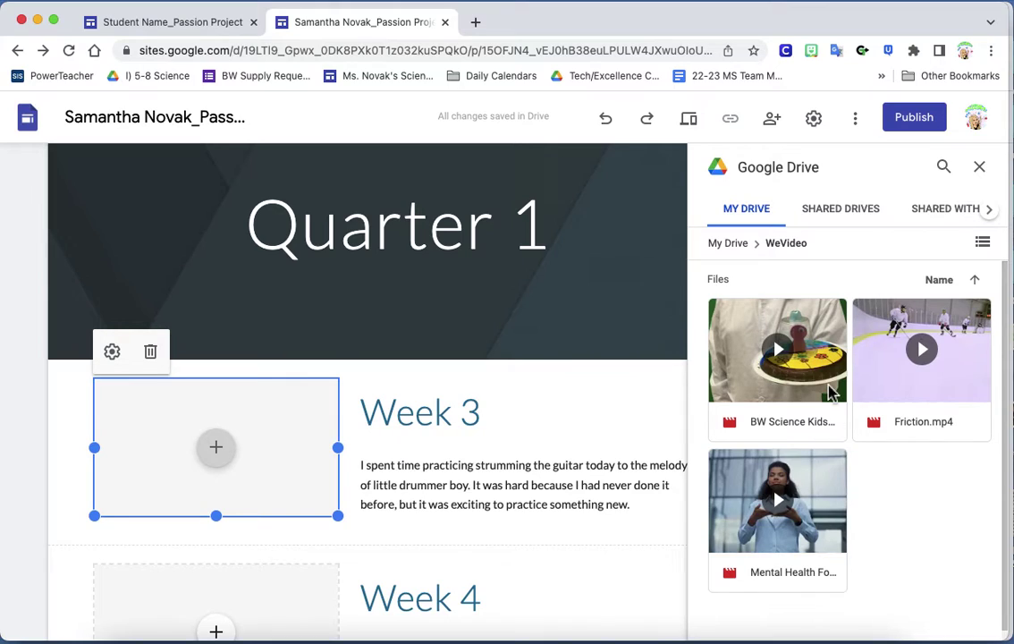
pyautogui.click(821, 336)
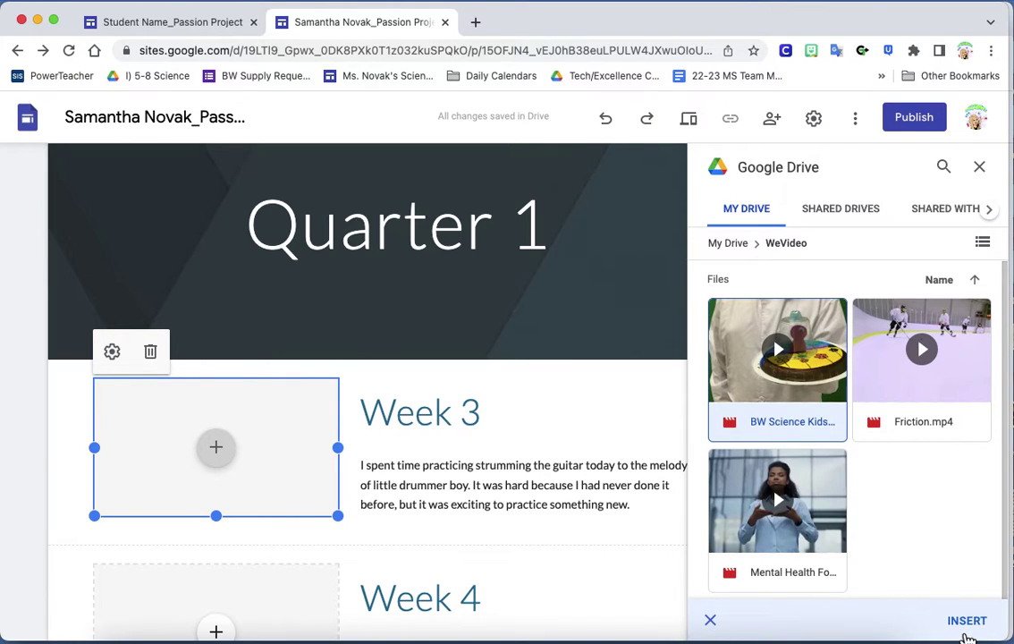
pyautogui.click(973, 626)
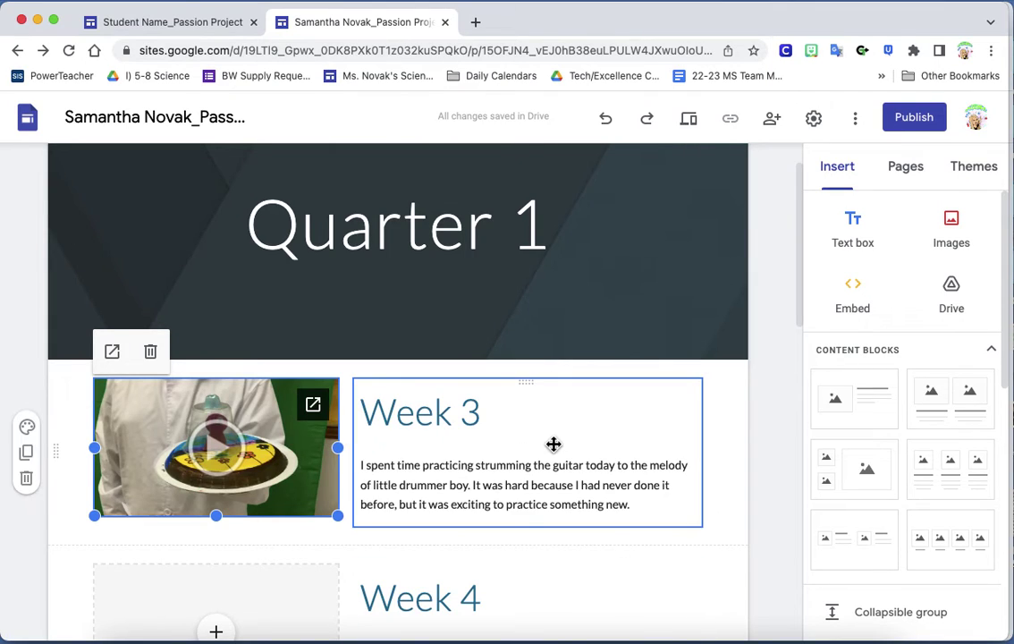
pyautogui.scroll(-1, 555, 444)
# Publish the site, keeping the prefilled web address
pyautogui.scroll(2, 552, 439)
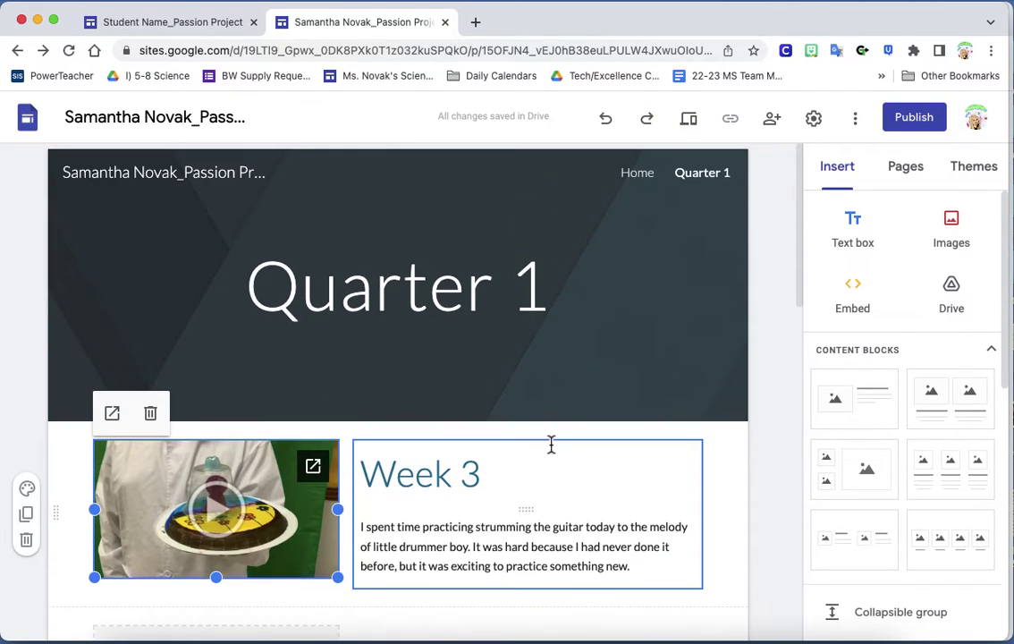
pyautogui.click(929, 118)
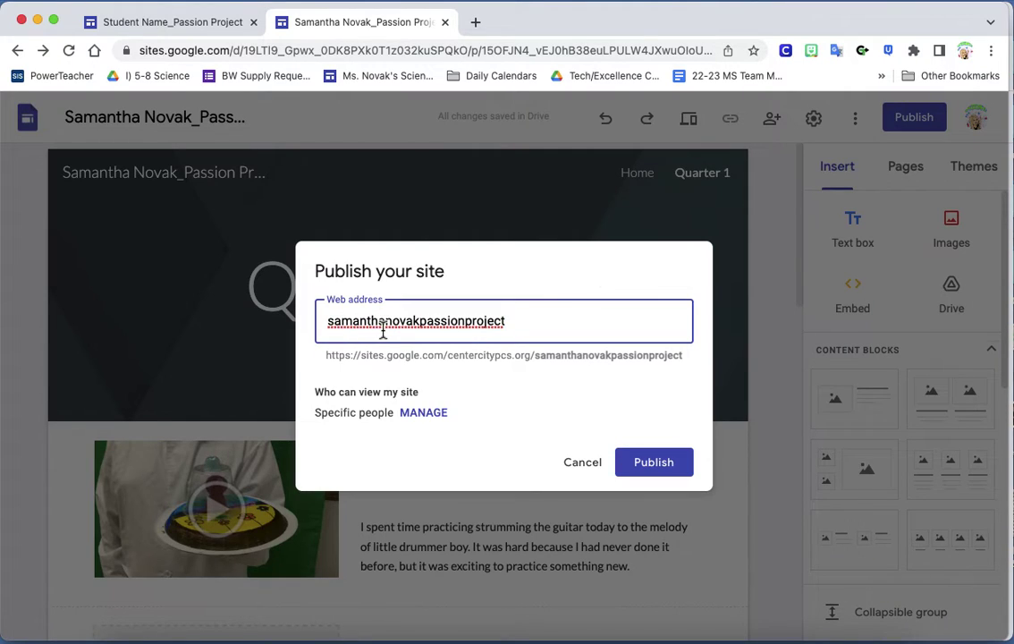
pyautogui.click(653, 462)
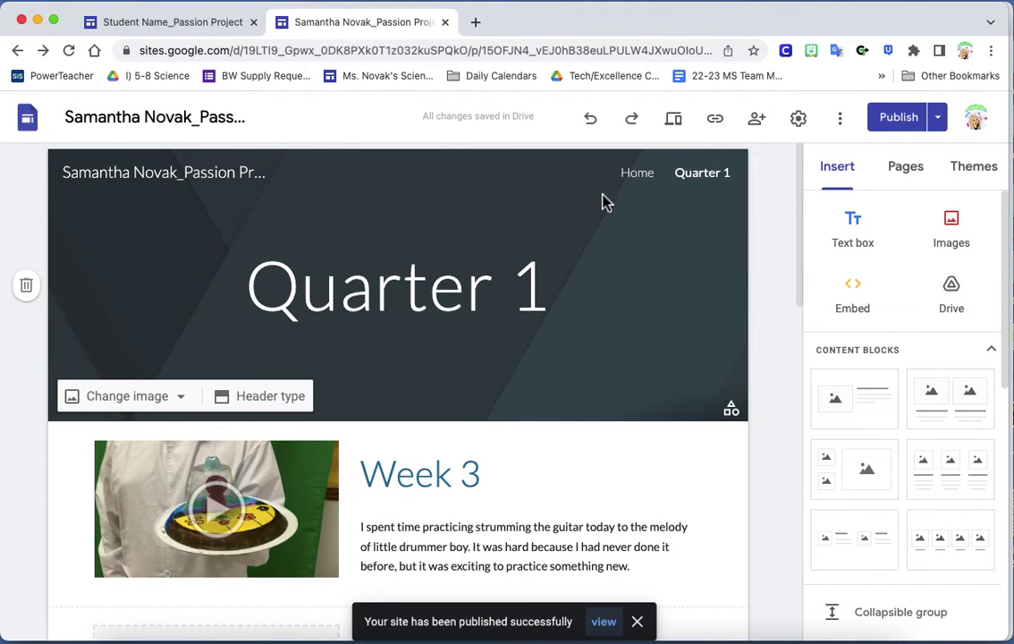
pyautogui.click(684, 128)
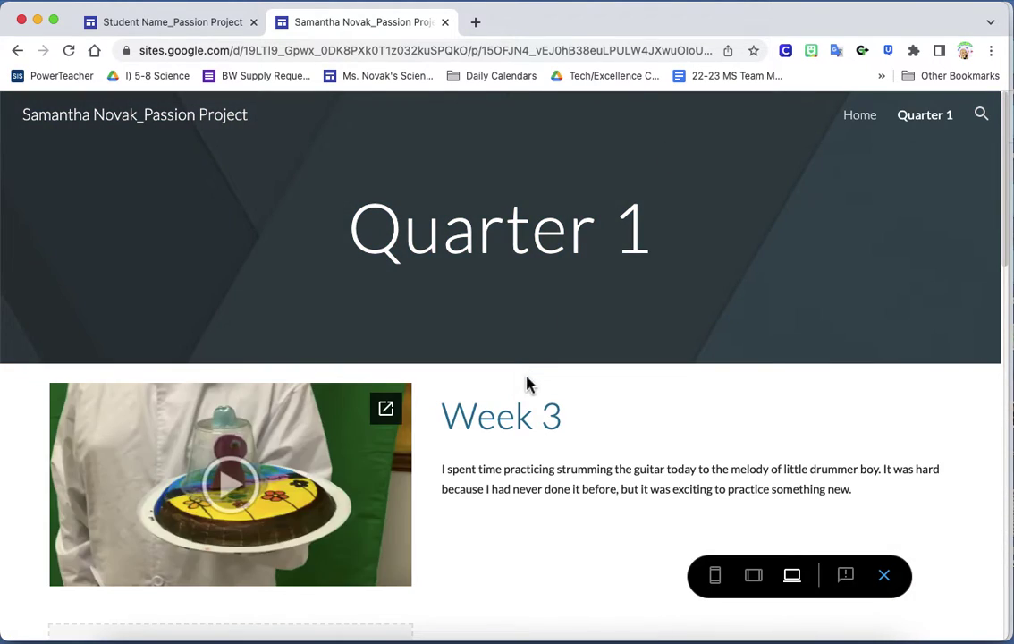
pyautogui.scroll(-2, 527, 384)
pyautogui.scroll(2, 528, 385)
pyautogui.scroll(-10, 527, 385)
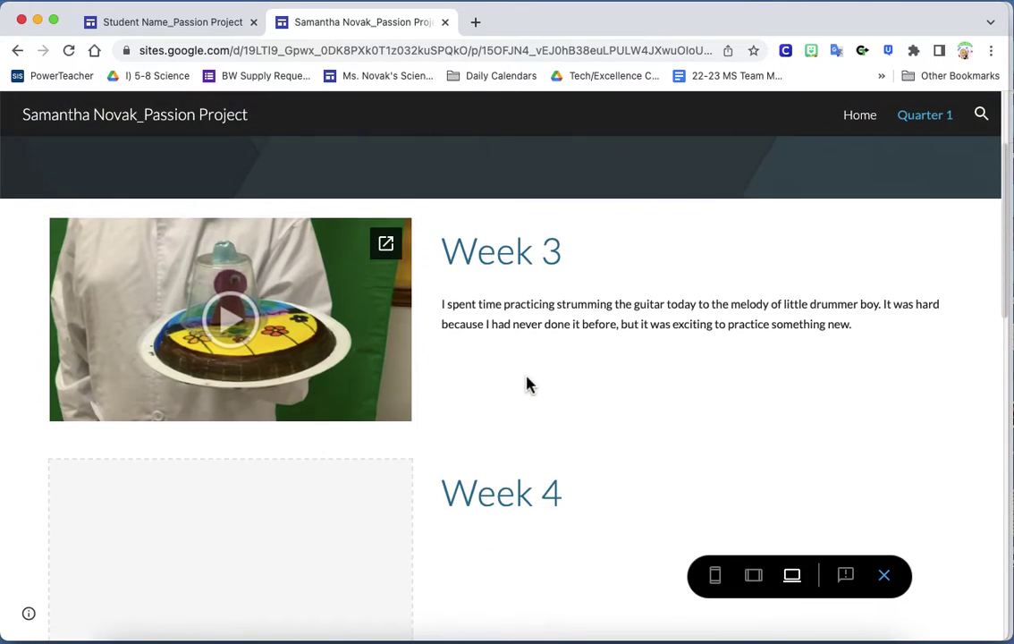
pyautogui.scroll(10, 527, 384)
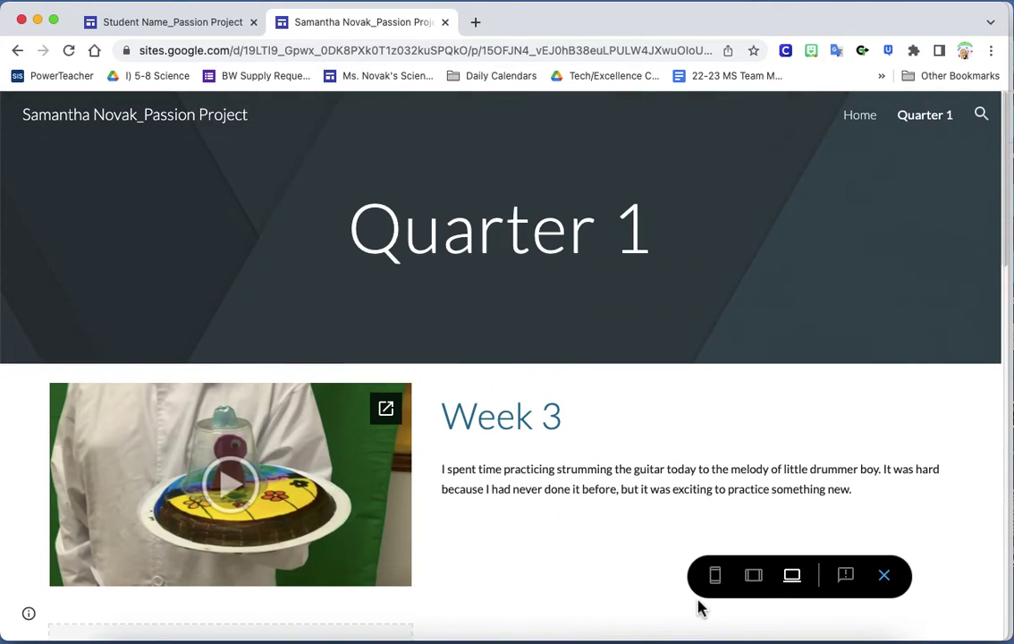
pyautogui.click(756, 577)
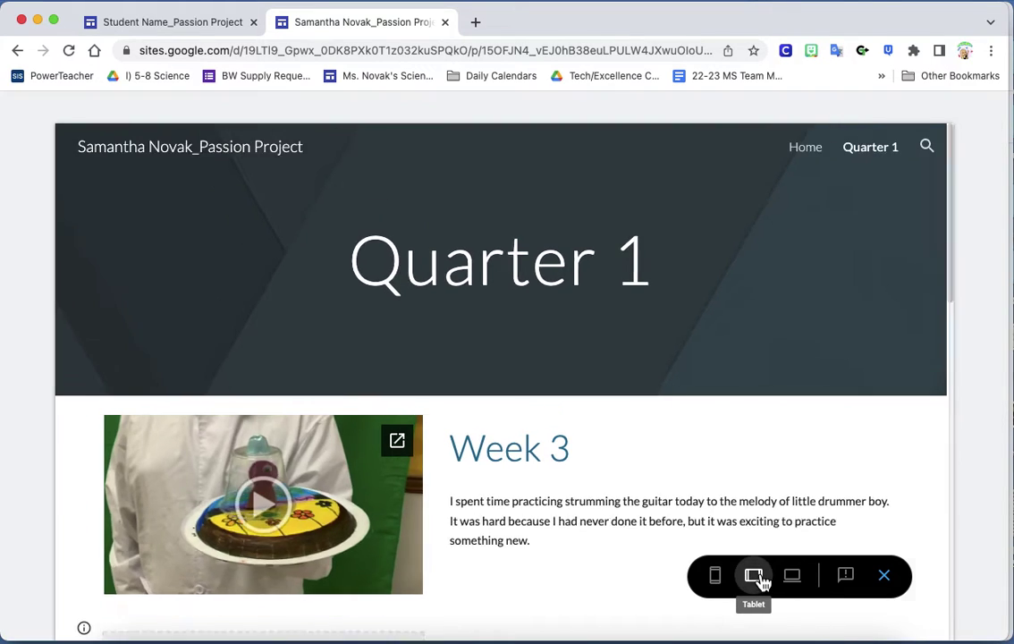
pyautogui.click(718, 576)
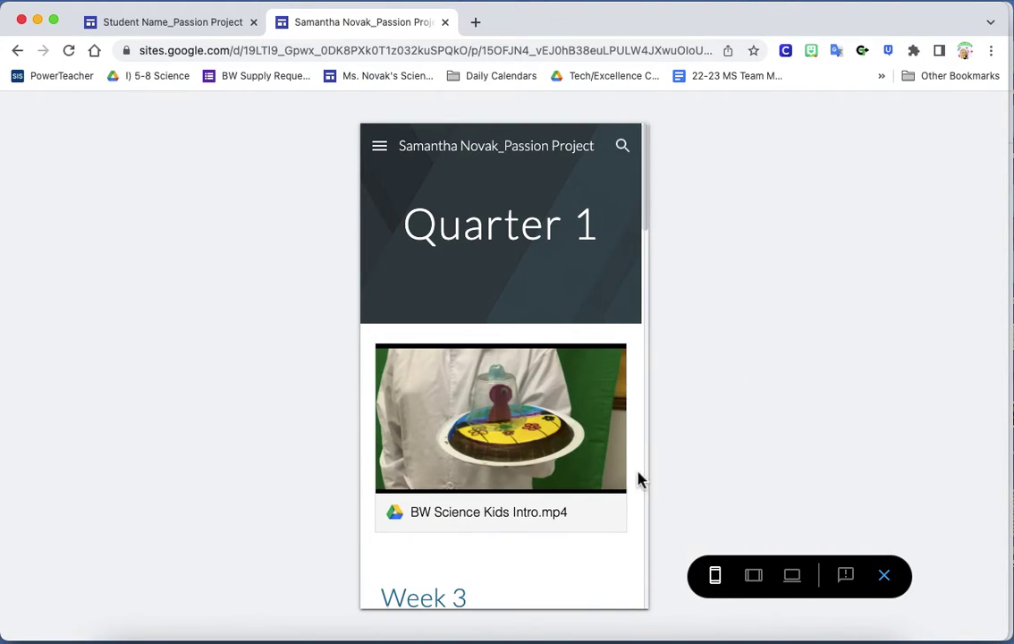
pyautogui.scroll(-3, 628, 342)
pyautogui.scroll(3, 632, 345)
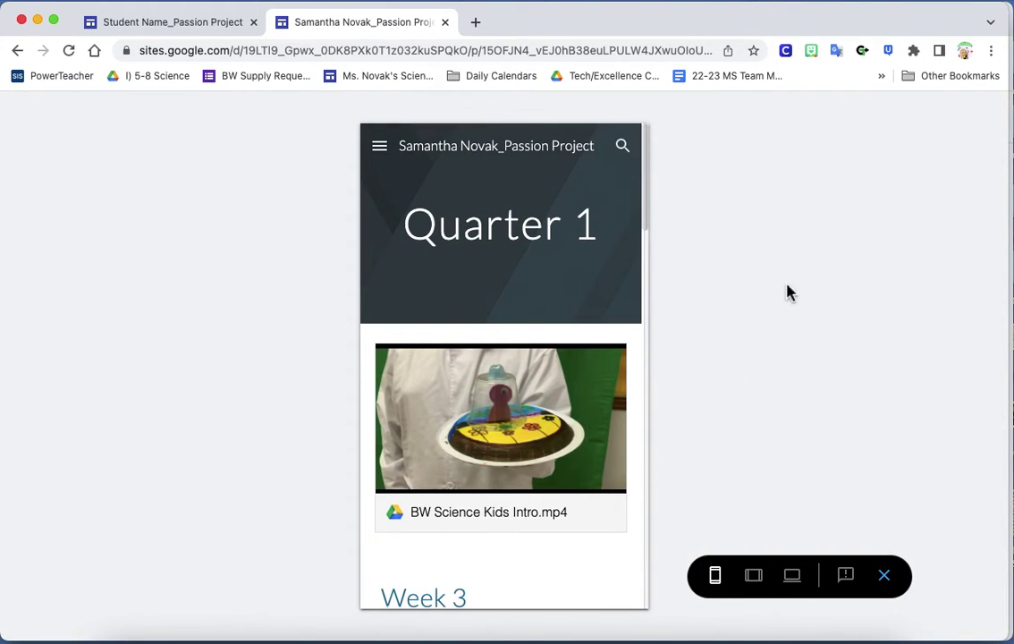
pyautogui.click(885, 576)
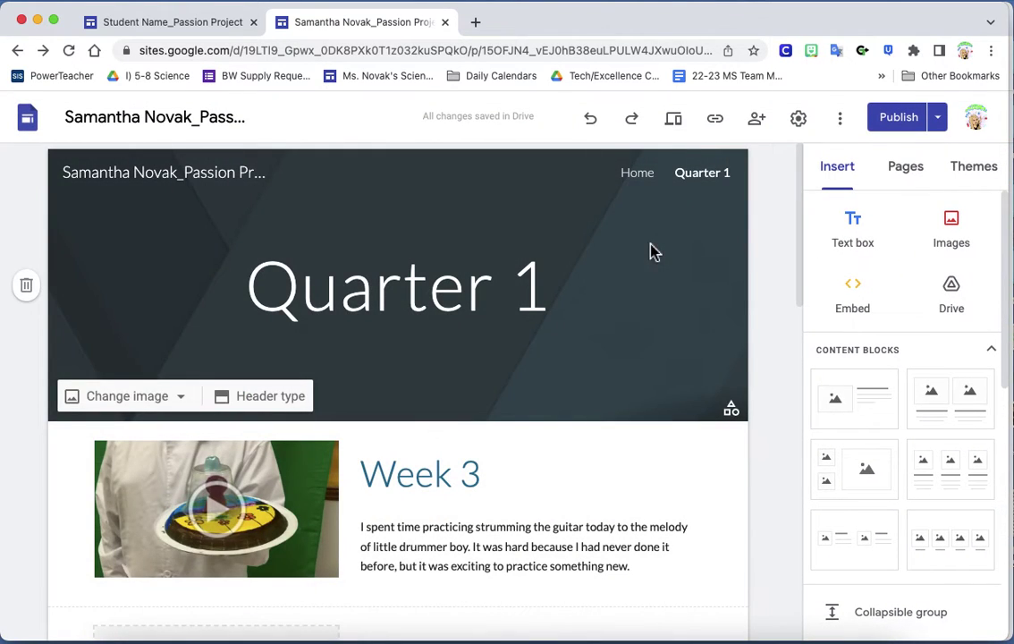
pyautogui.scroll(-1, 526, 469)
pyautogui.click(455, 384)
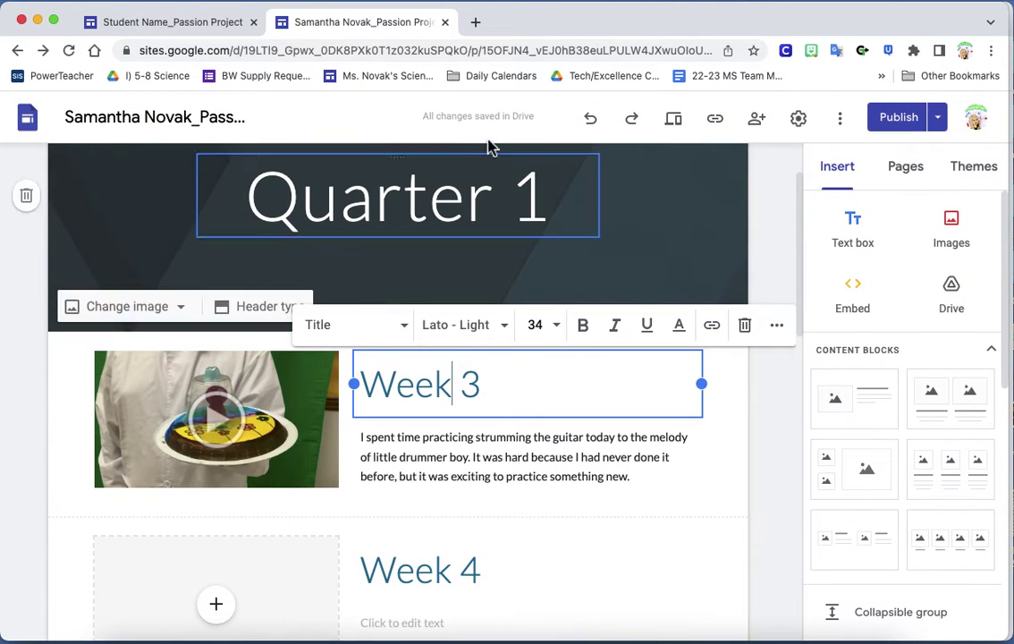
pyautogui.click(487, 118)
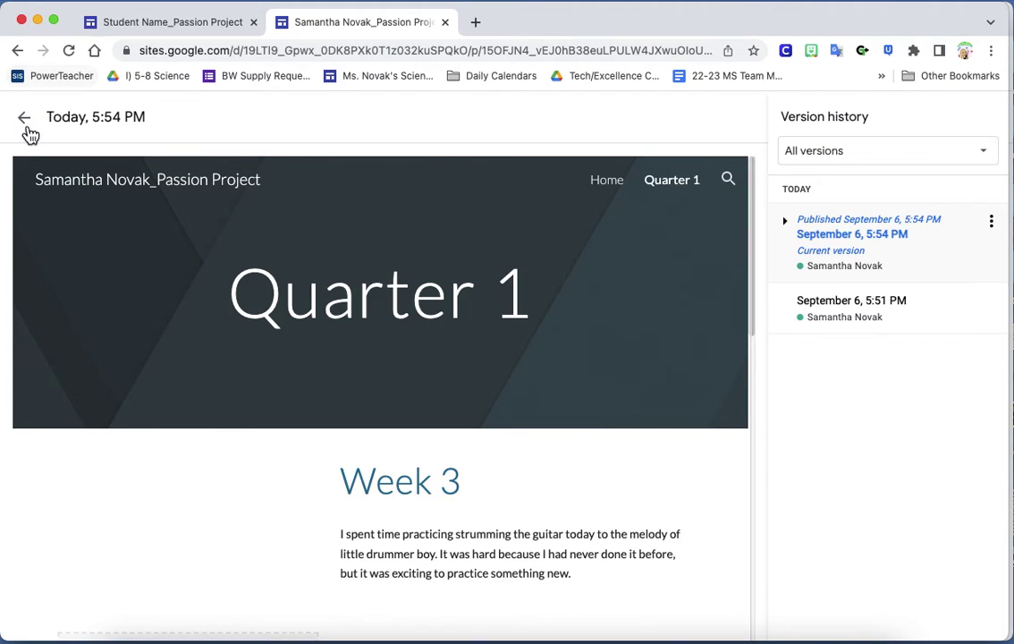
pyautogui.click(18, 51)
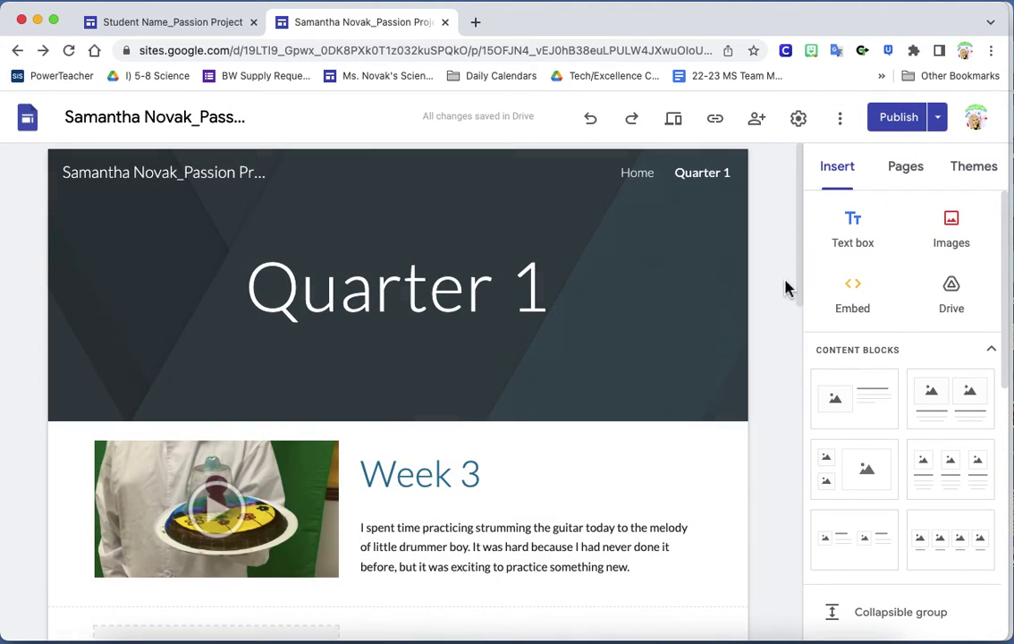
# Try the Aristotle and Diplomat themes on the site
pyautogui.click(974, 168)
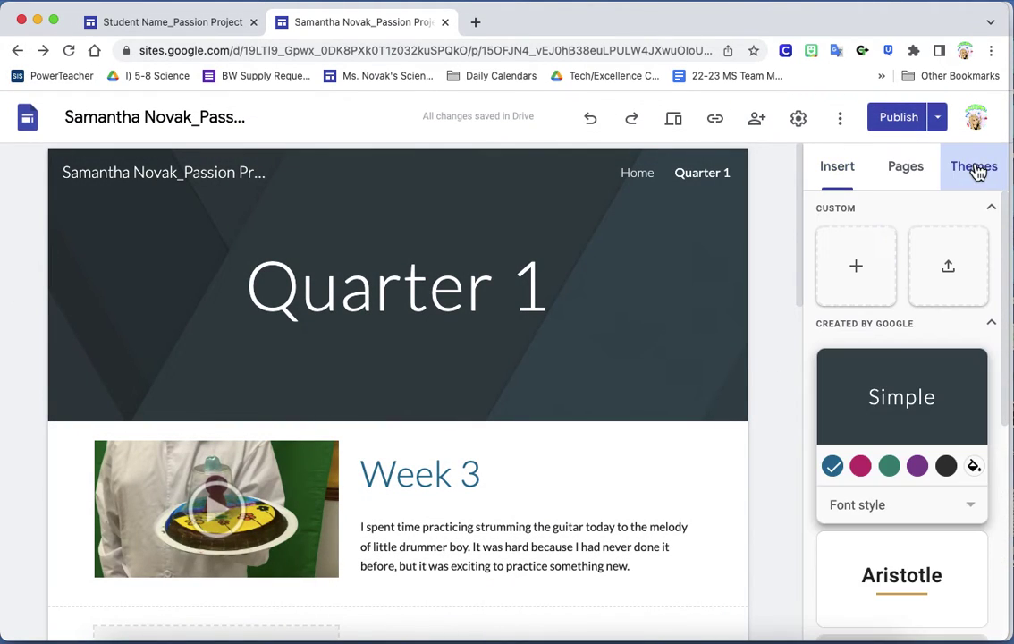
pyautogui.scroll(-5, 886, 403)
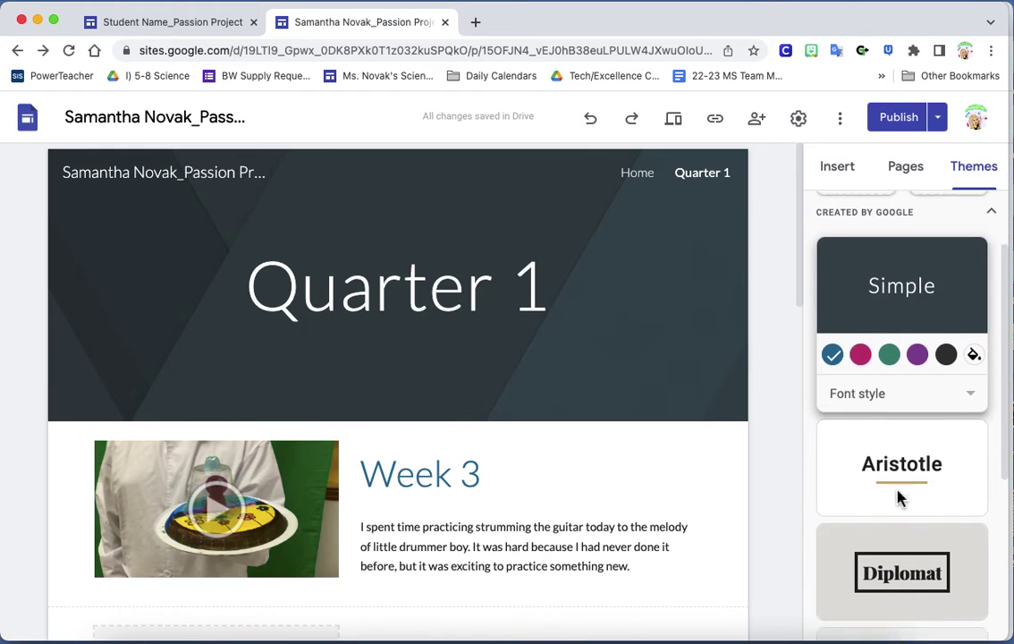
pyautogui.click(912, 387)
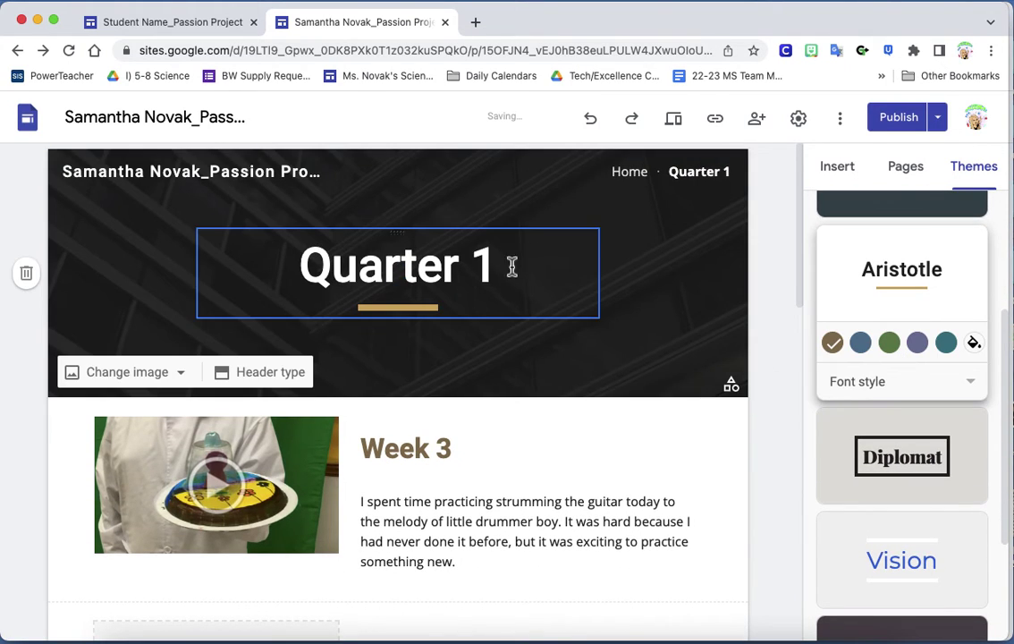
pyautogui.scroll(-3, 693, 393)
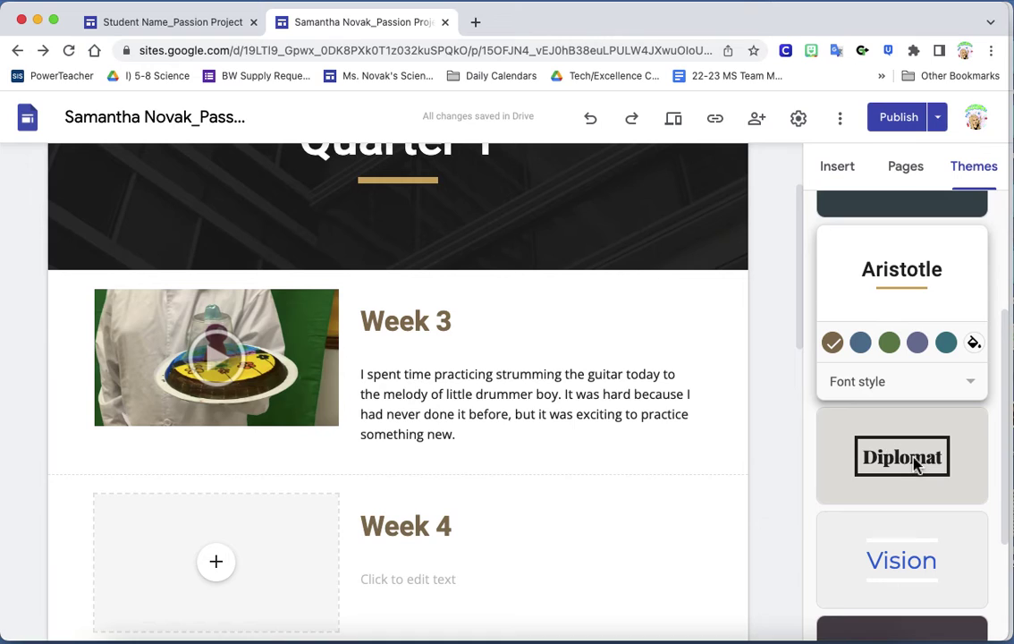
pyautogui.click(913, 463)
# Apply the Level theme with its green colour option and review the restyled Quarter 1 page
pyautogui.scroll(-5, 591, 358)
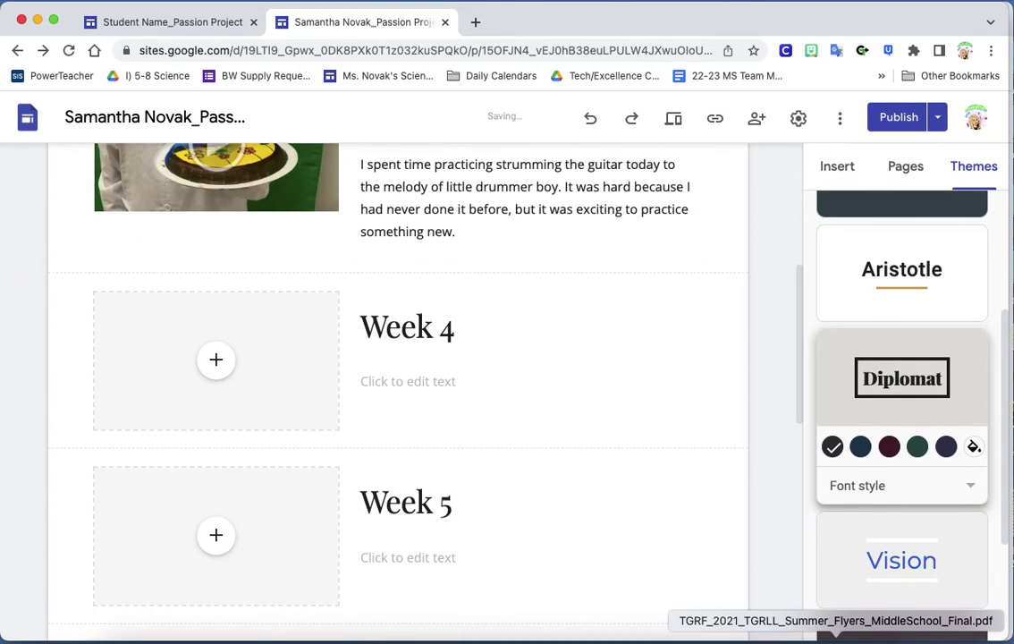
pyautogui.scroll(-4, 904, 453)
pyautogui.doubleClick(920, 478)
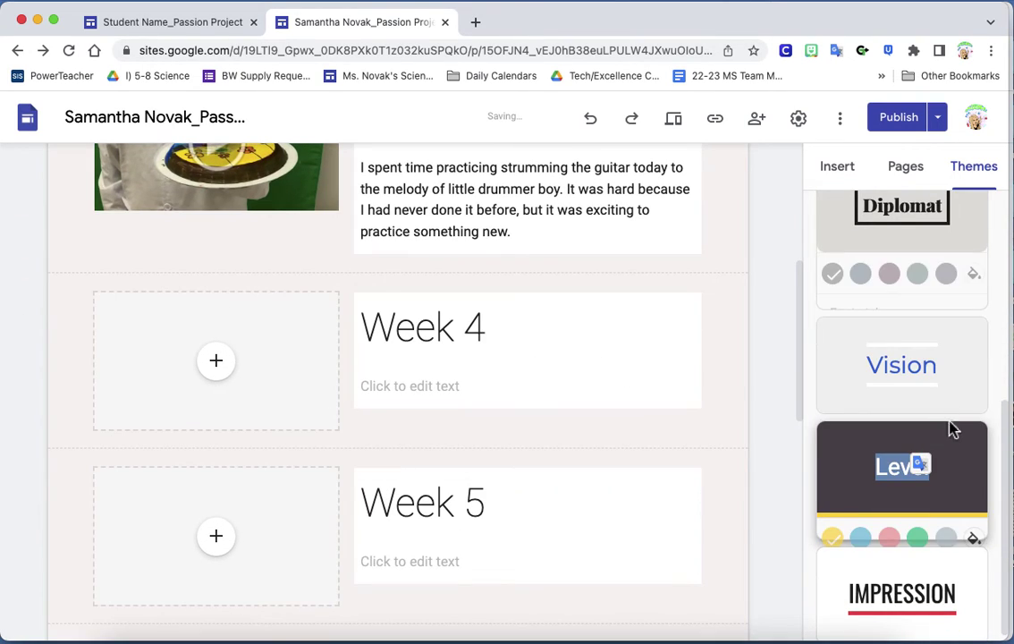
pyautogui.click(918, 483)
pyautogui.scroll(5, 636, 389)
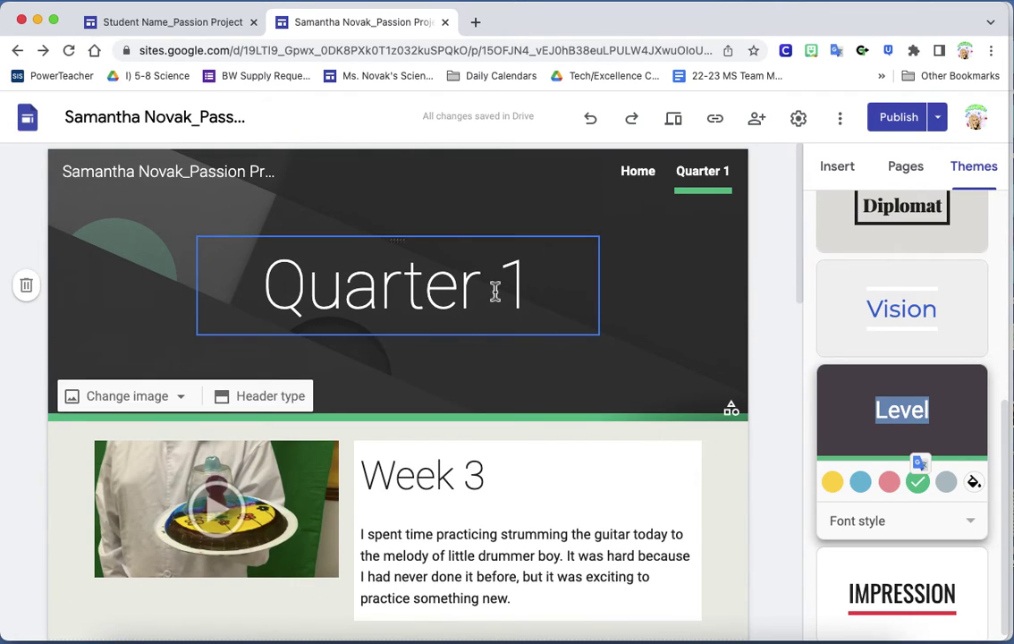
pyautogui.scroll(-3, 496, 289)
pyautogui.scroll(-2, 362, 397)
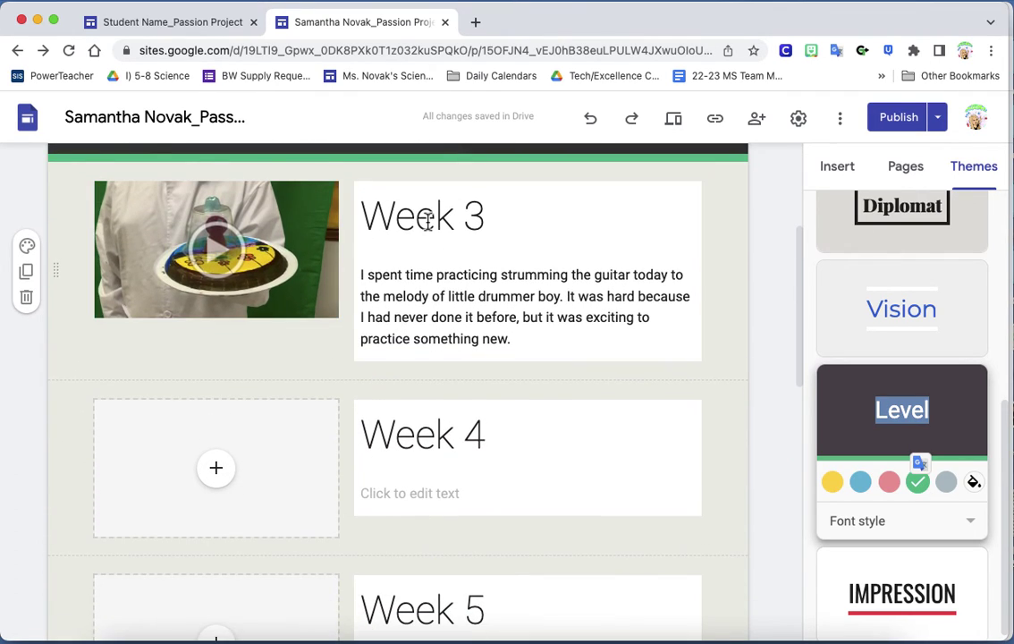
pyautogui.scroll(-4, 318, 534)
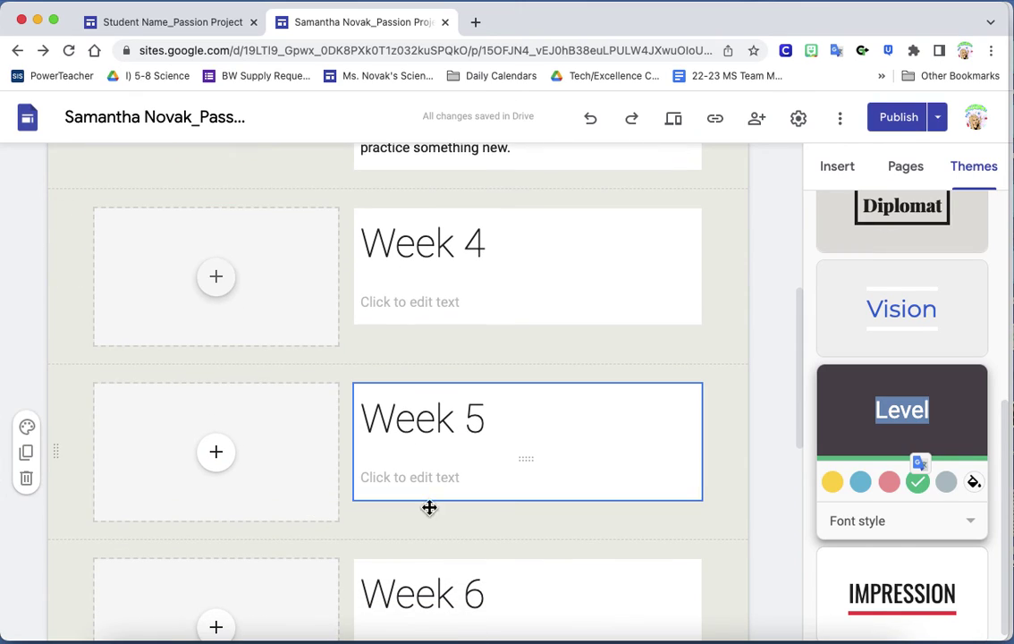
pyautogui.scroll(7, 398, 269)
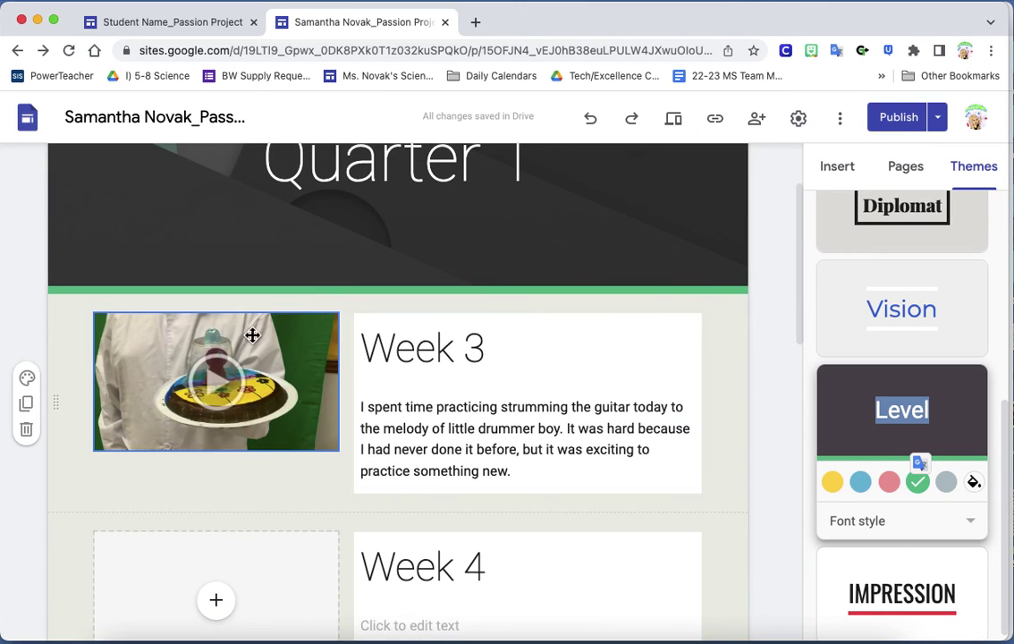